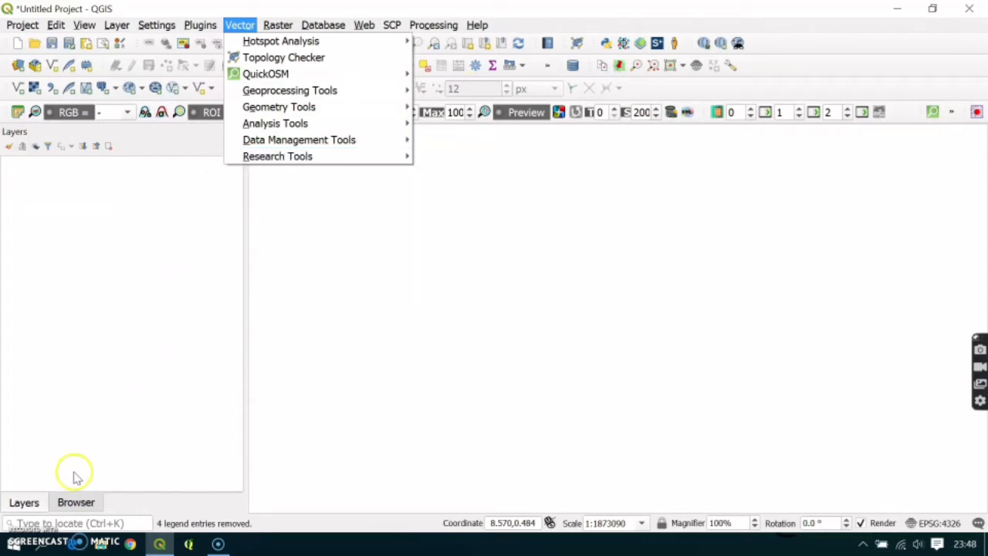
Add the WARDS, ROADS, POINTS and WATERWAYS shapefiles from the Desktop's DATASETS folder to the map and show the layer list.
{"action": "left_click", "coordinate": [75, 504]}
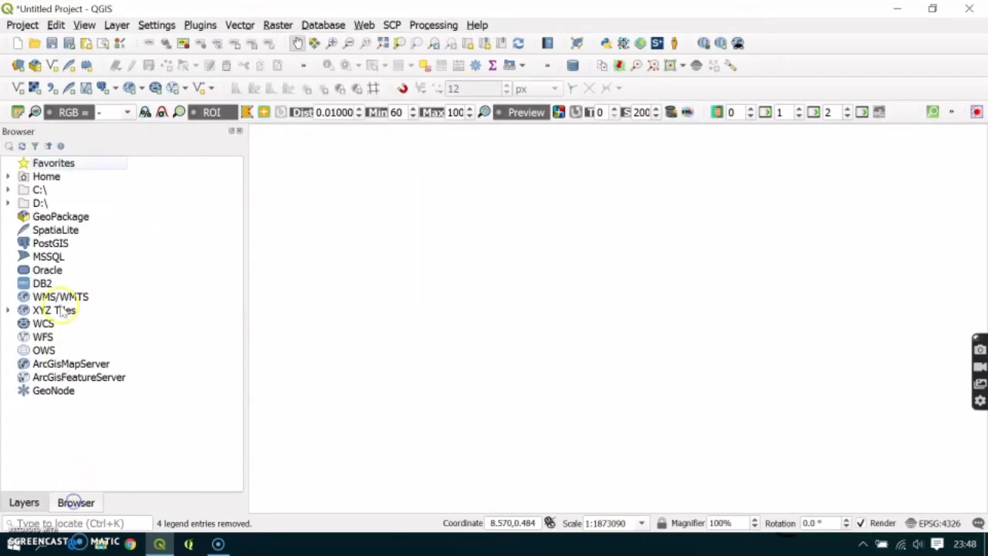
{"action": "left_click", "coordinate": [9, 177]}
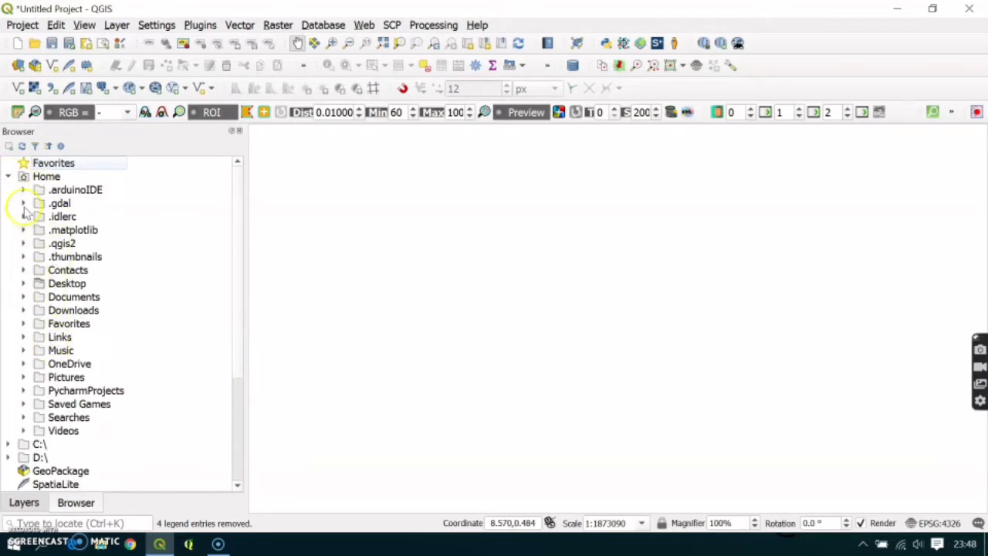
{"action": "left_click", "coordinate": [25, 285]}
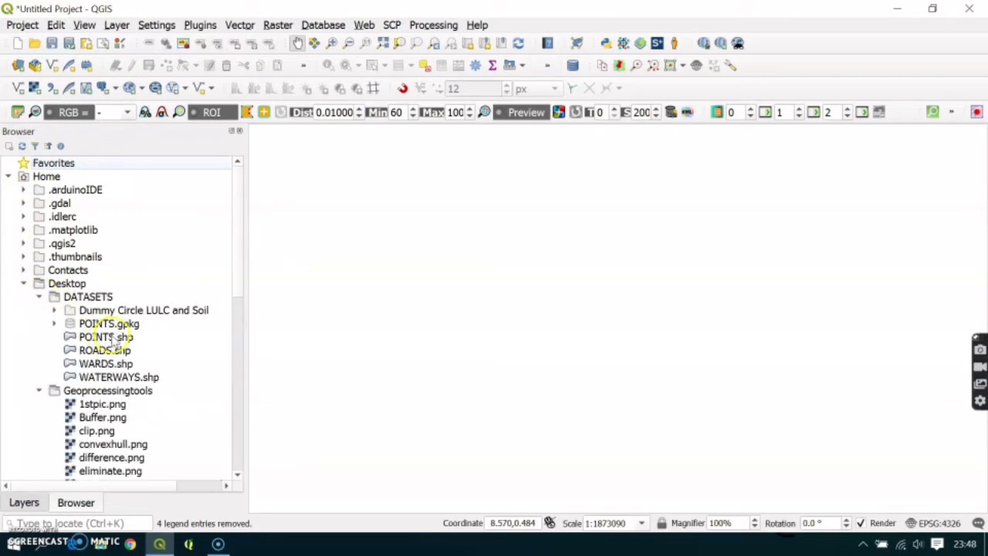
{"action": "double_click", "coordinate": [97, 363]}
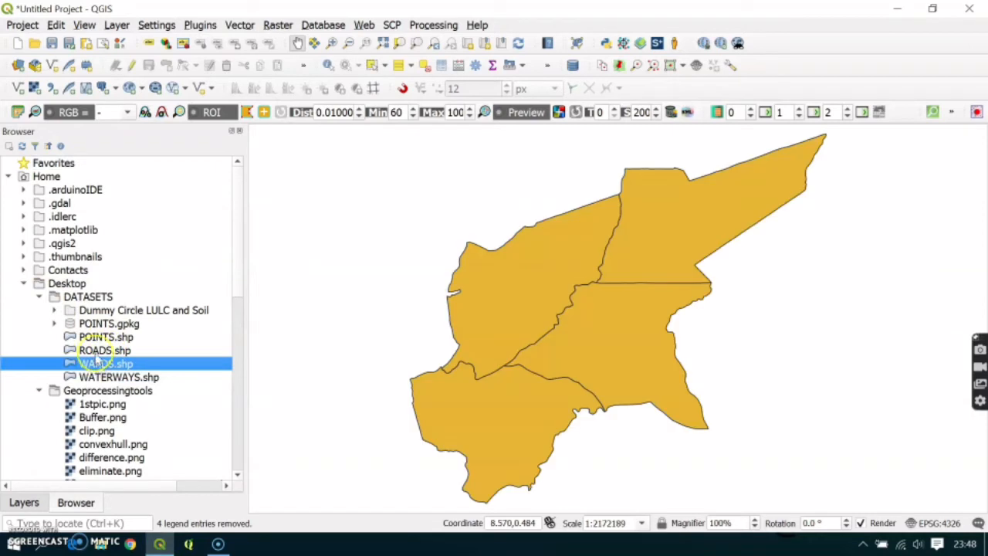
{"action": "double_click", "coordinate": [96, 351]}
{"action": "double_click", "coordinate": [99, 337]}
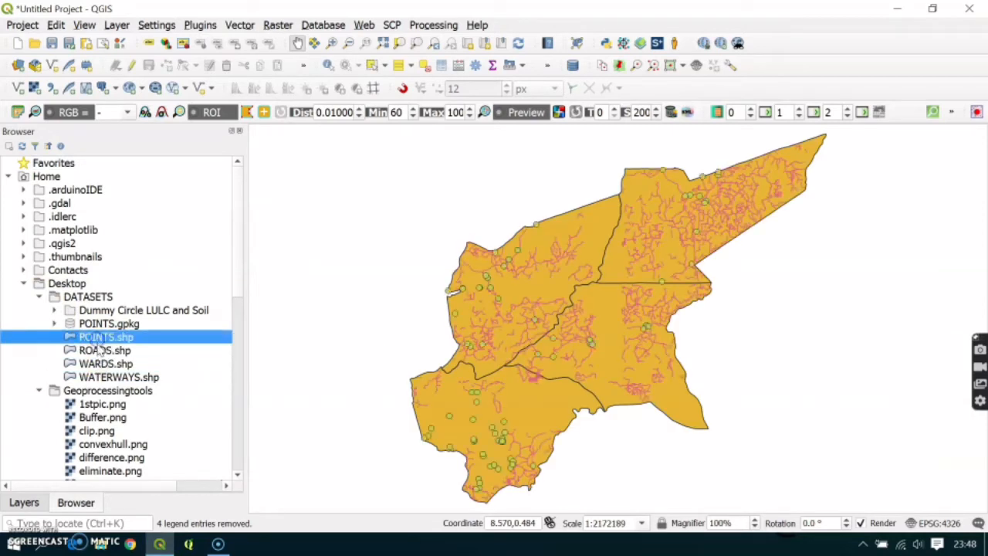
{"action": "double_click", "coordinate": [96, 377]}
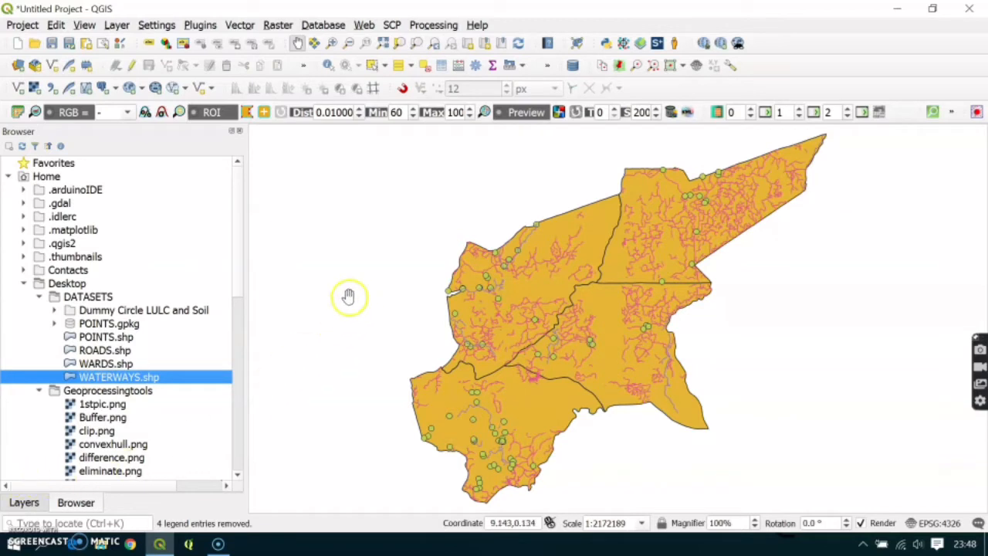
{"action": "left_click", "coordinate": [24, 503]}
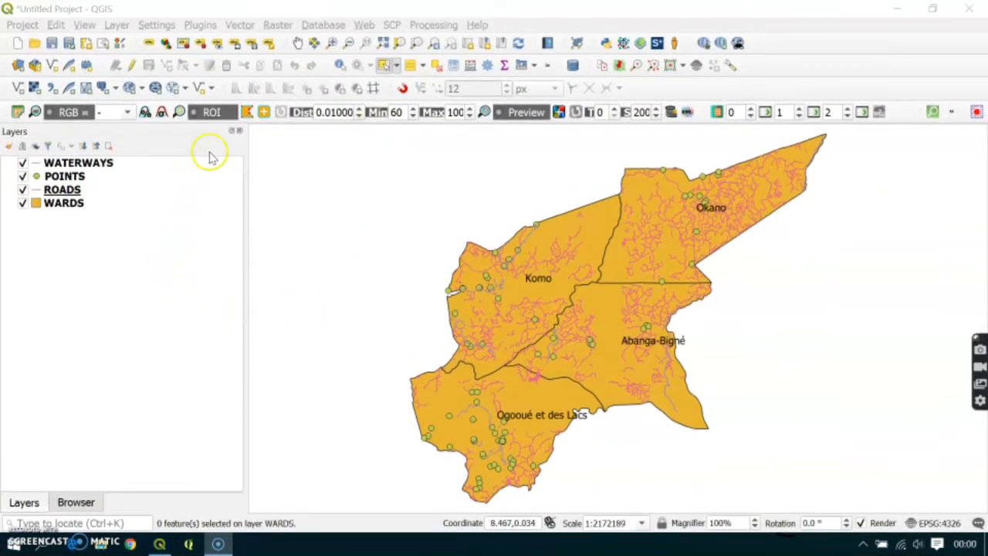
Select the Komo polygon in the WARDS layer.
{"action": "left_click", "coordinate": [383, 66]}
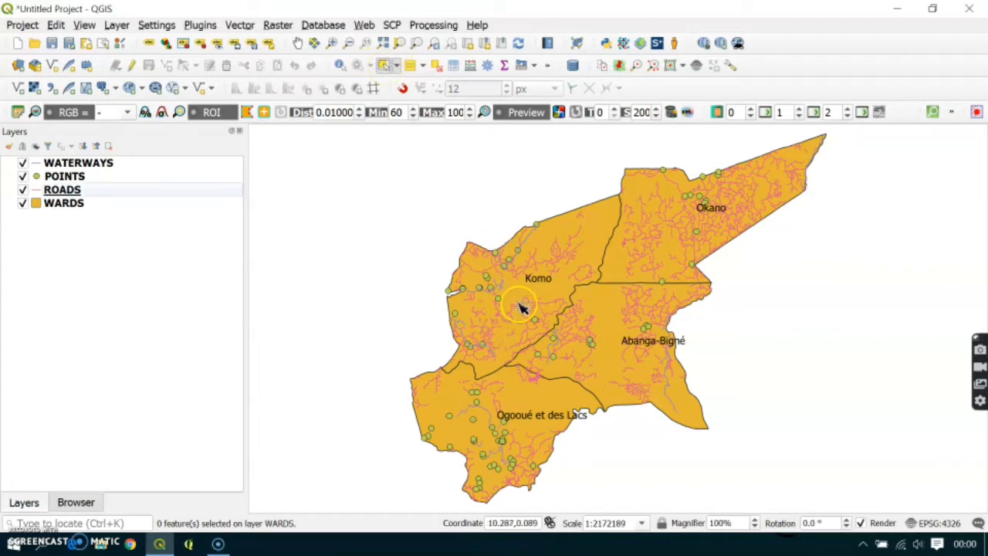
{"action": "left_click", "coordinate": [124, 204]}
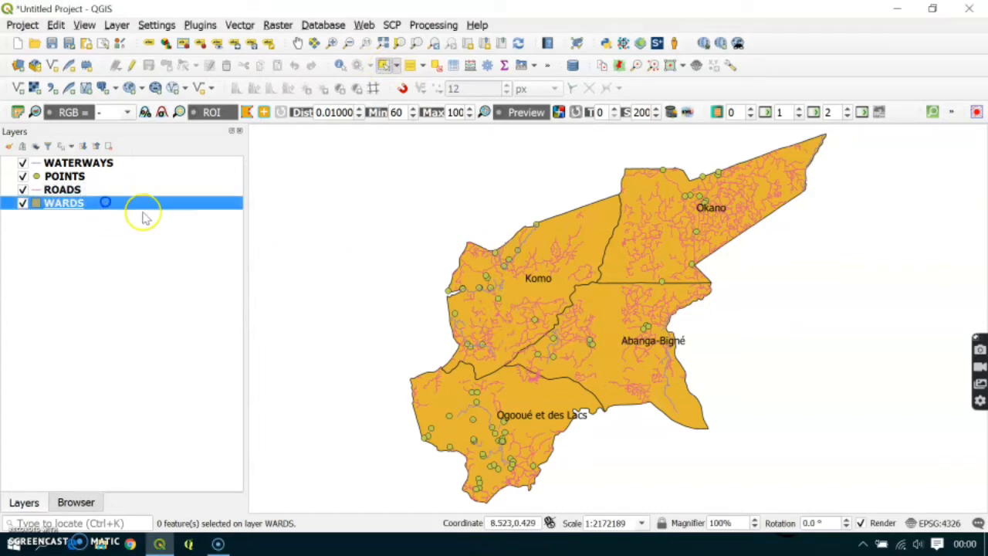
{"action": "left_click", "coordinate": [523, 296]}
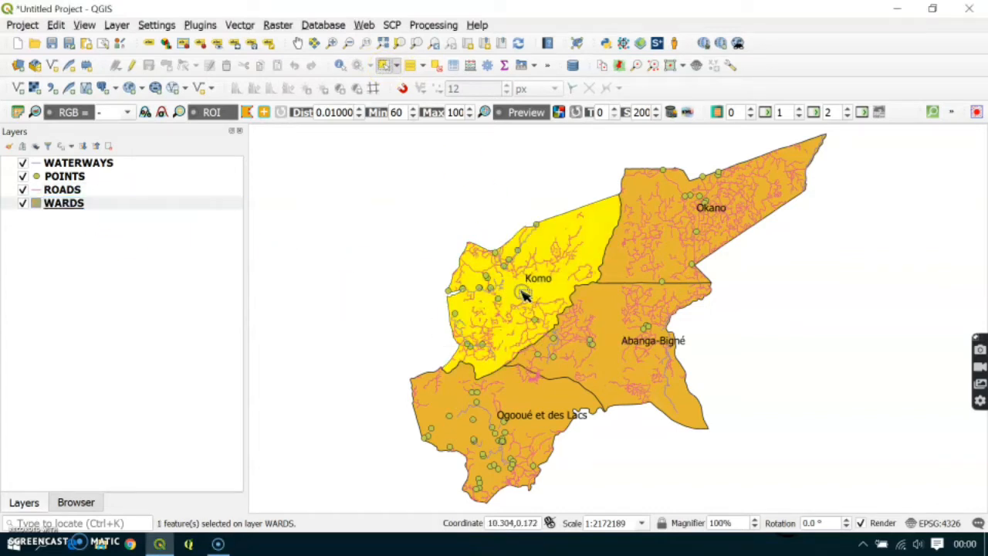
Export only the selected WARDS feature as an ESRI Shapefile named KOMO2 in the DATASETS folder and add it to the map.
{"action": "right_click", "coordinate": [128, 205]}
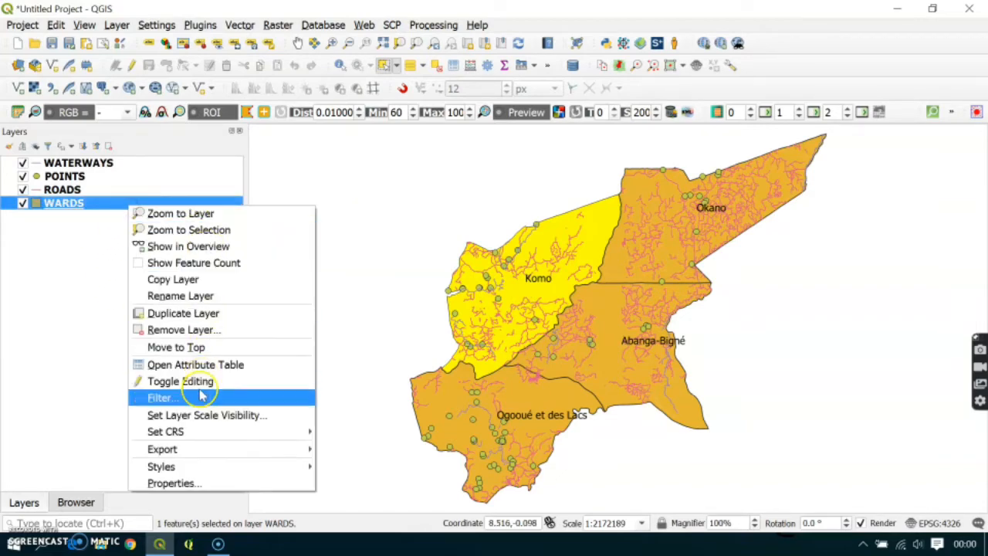
{"action": "mouse_move", "coordinate": [199, 453]}
{"action": "left_click", "coordinate": [355, 448]}
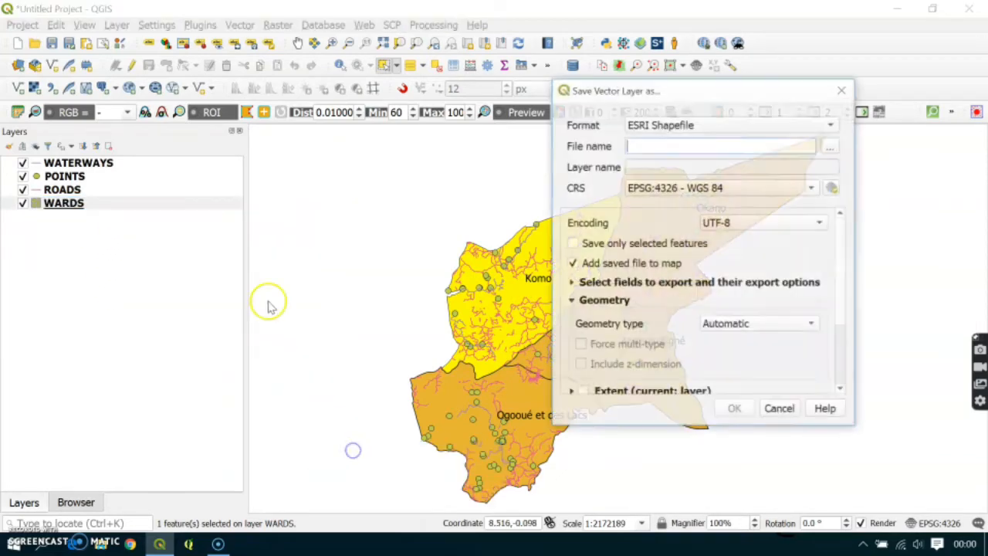
{"action": "left_click", "coordinate": [832, 146]}
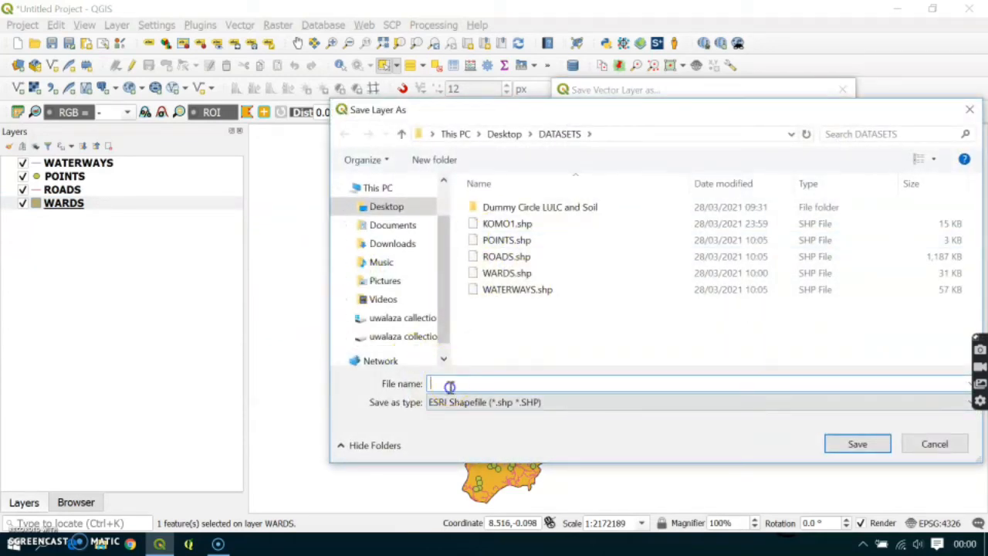
{"action": "type", "text": "KOMO"}
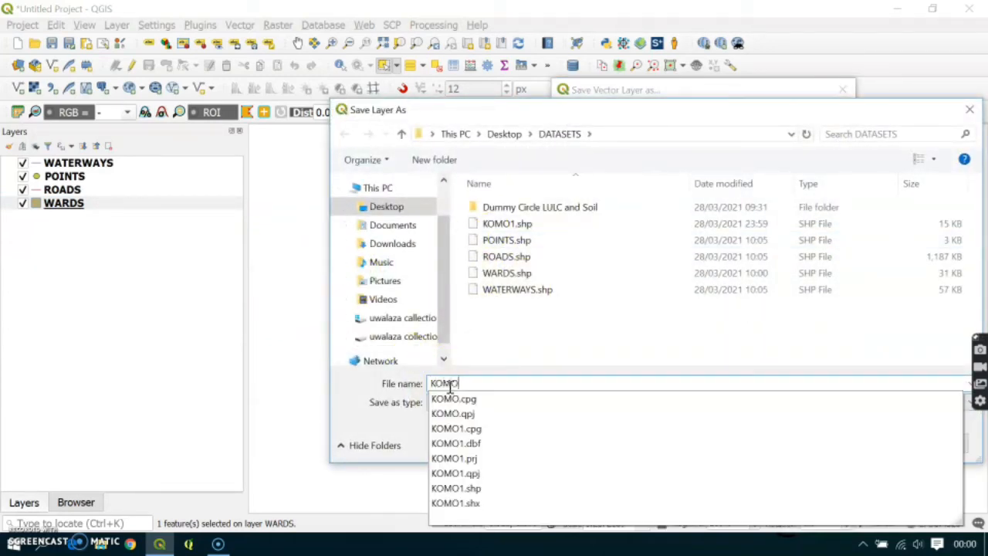
{"action": "type", "text": "2"}
{"action": "left_click", "coordinate": [857, 444]}
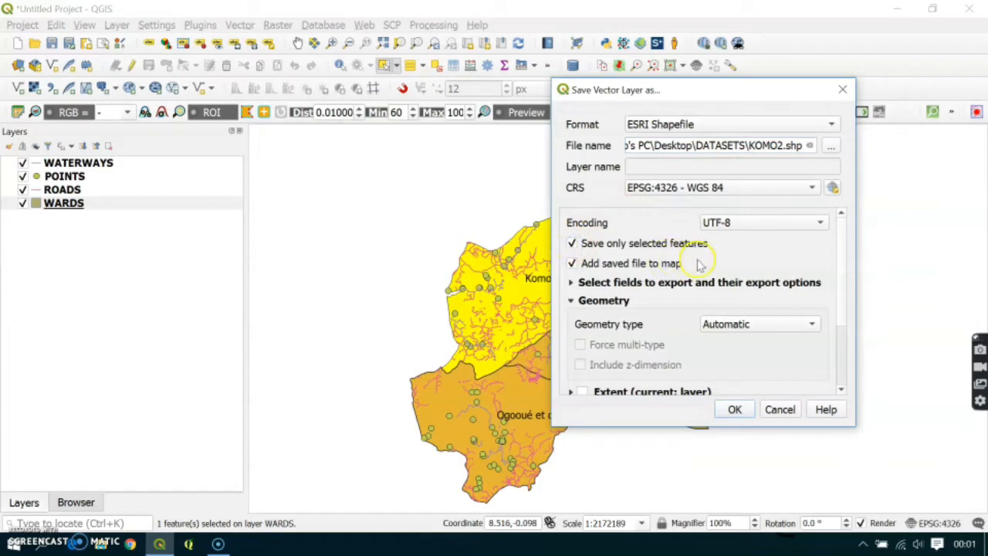
{"action": "left_click", "coordinate": [734, 410]}
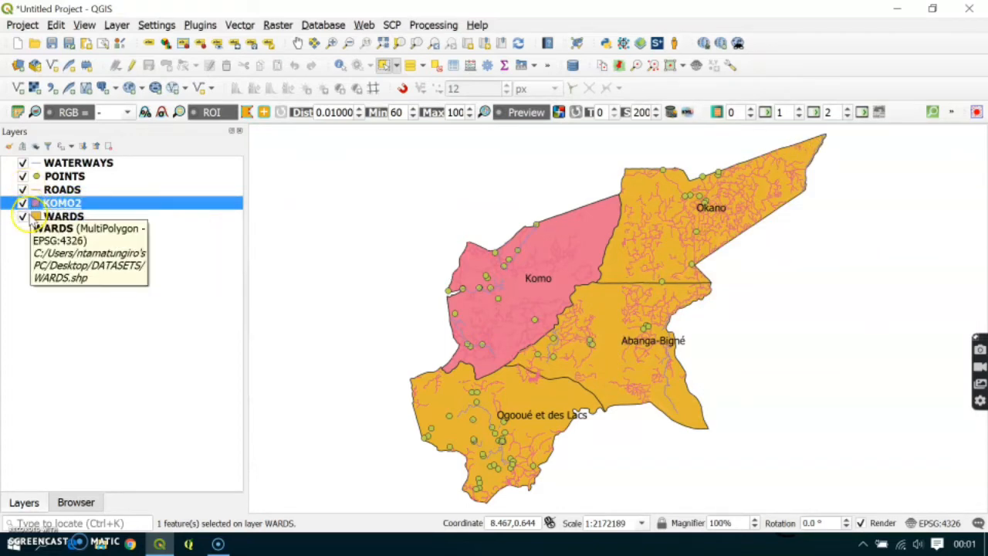
Hide the WARDS, POINTS and WATERWAYS layers.
{"action": "left_click", "coordinate": [23, 217]}
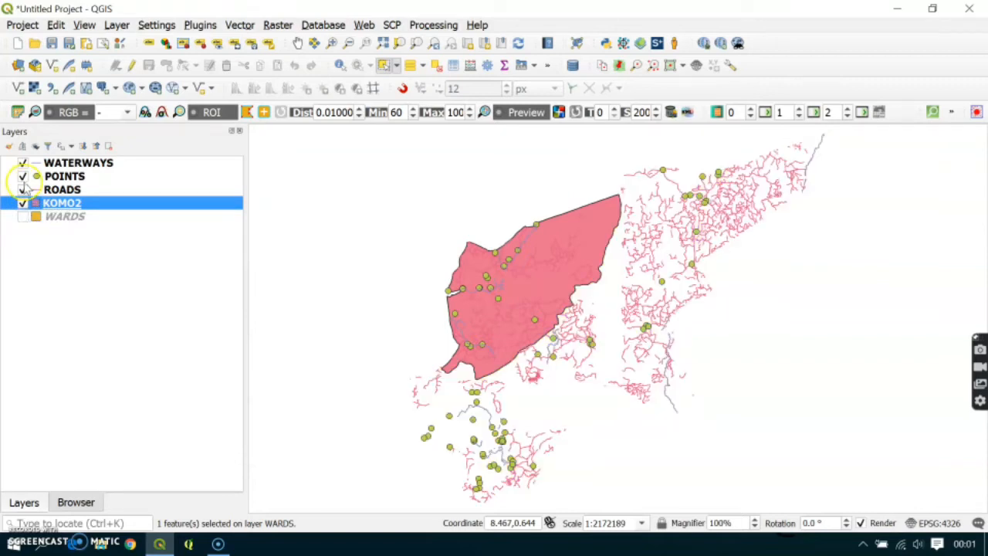
{"action": "left_click", "coordinate": [22, 176]}
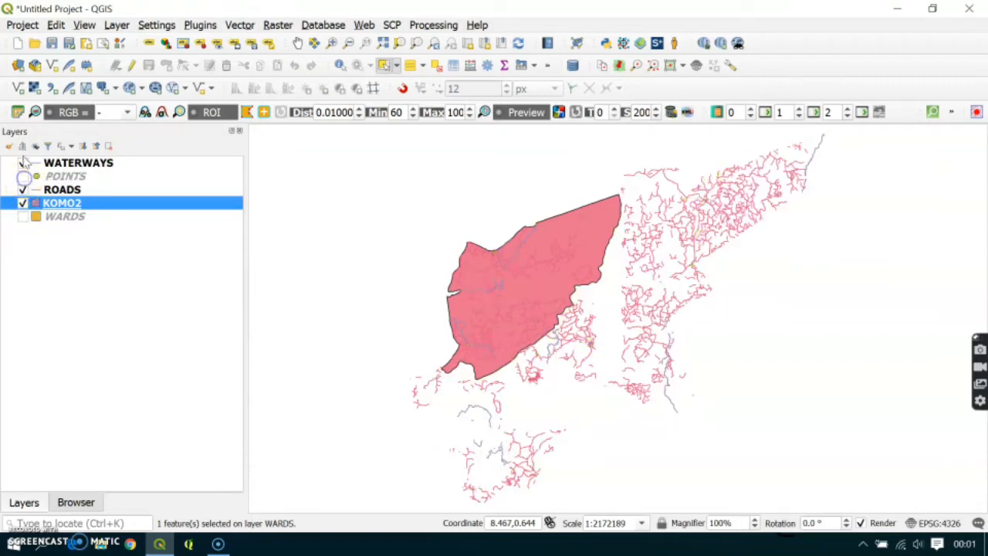
{"action": "left_click", "coordinate": [24, 164]}
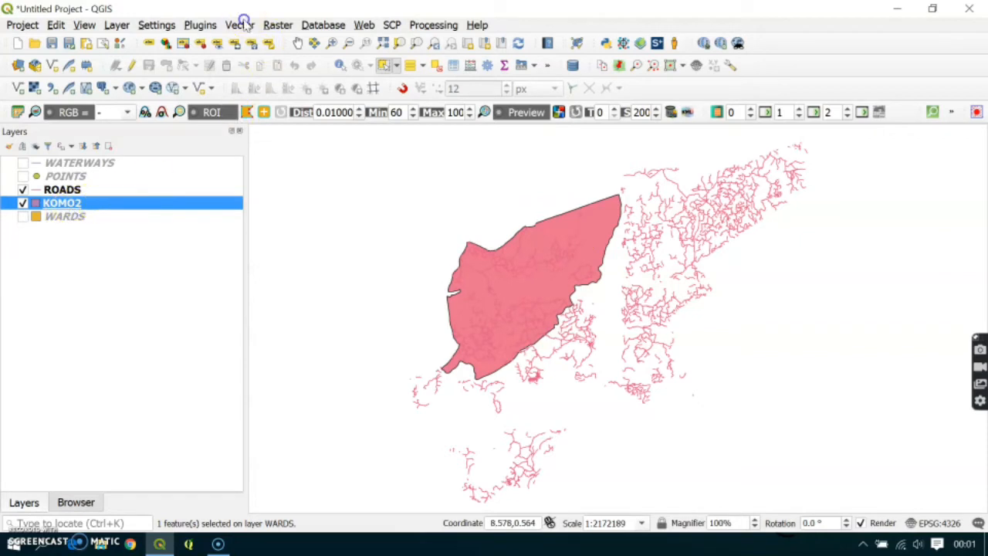
Clip the ROADS layer with KOMO2 as the overlay layer, outputting to a temporary layer.
{"action": "left_click", "coordinate": [241, 25]}
{"action": "mouse_move", "coordinate": [287, 72]}
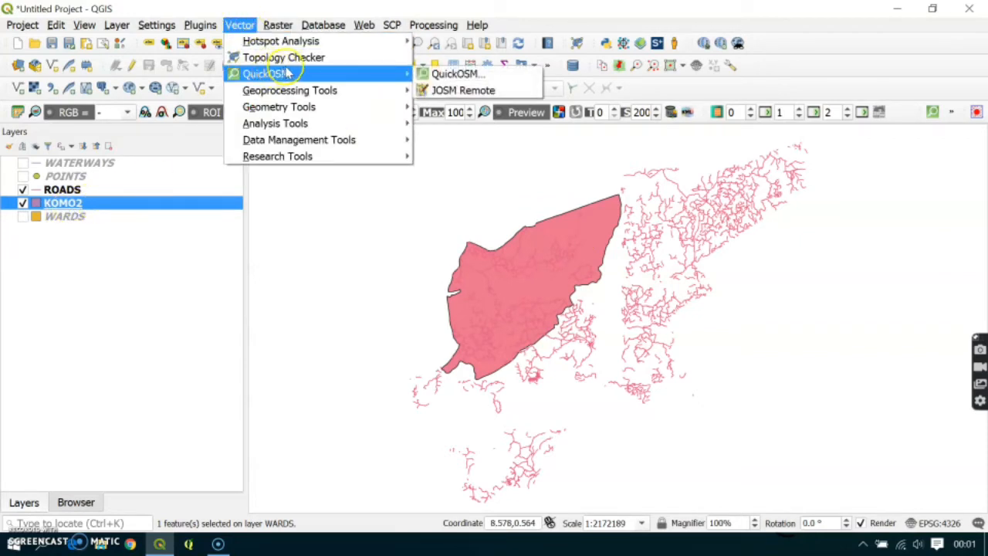
{"action": "mouse_move", "coordinate": [313, 91]}
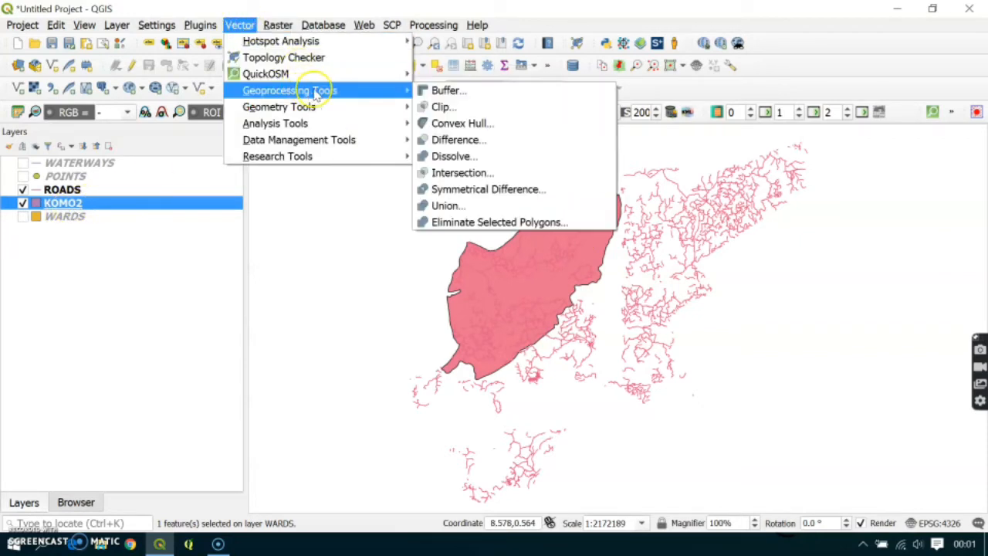
{"action": "left_click", "coordinate": [456, 109]}
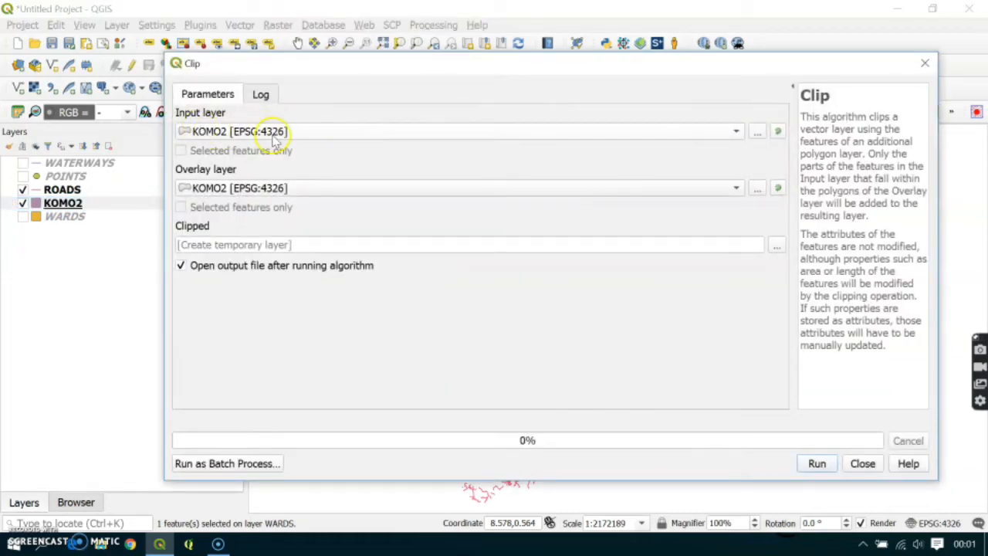
{"action": "left_click", "coordinate": [281, 138]}
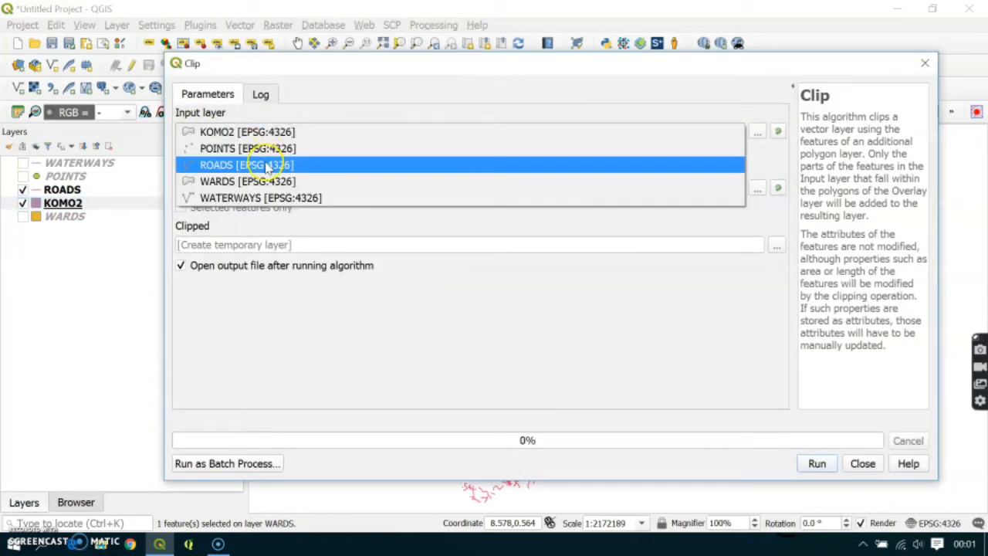
{"action": "left_click", "coordinate": [266, 165]}
{"action": "left_click", "coordinate": [248, 190]}
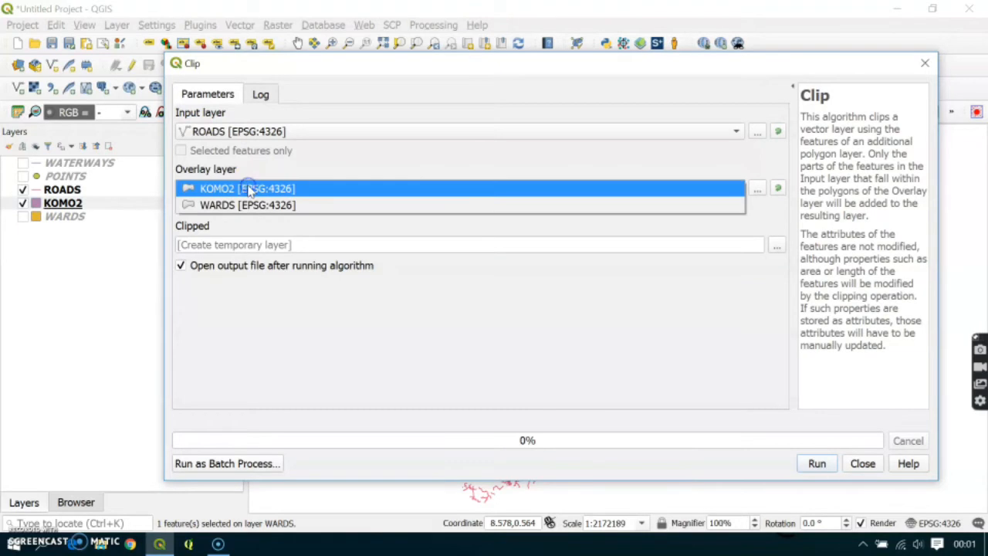
{"action": "left_click", "coordinate": [251, 191]}
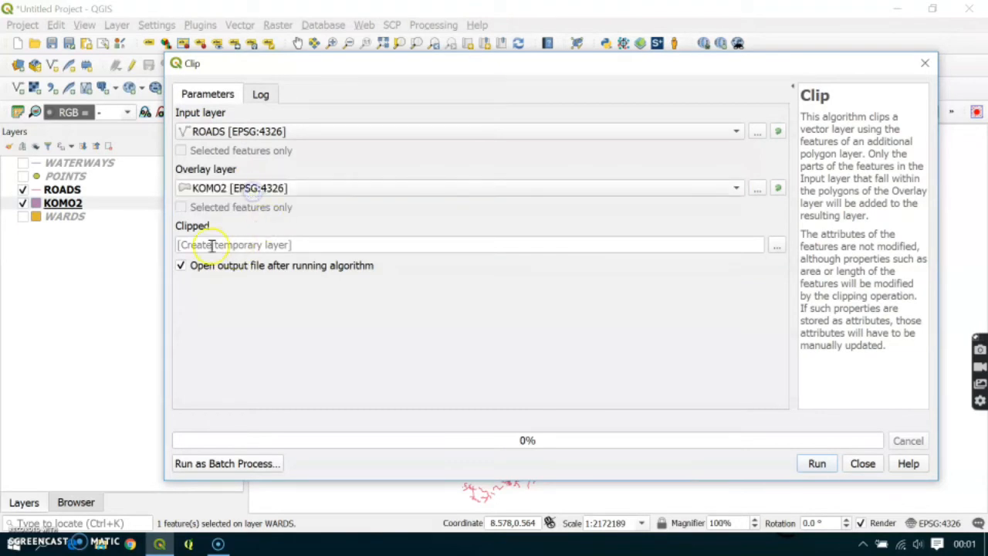
{"action": "left_click", "coordinate": [815, 463]}
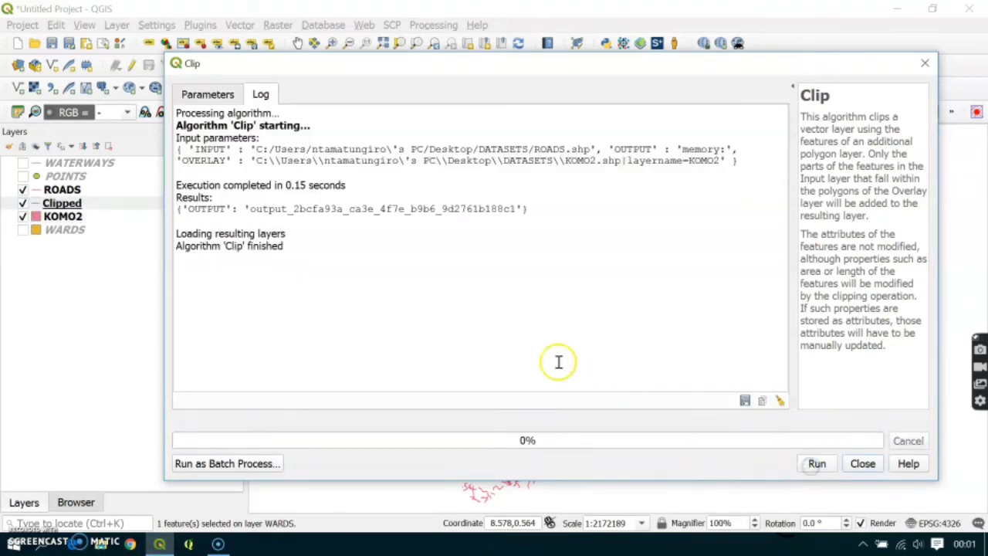
{"action": "left_click", "coordinate": [925, 63]}
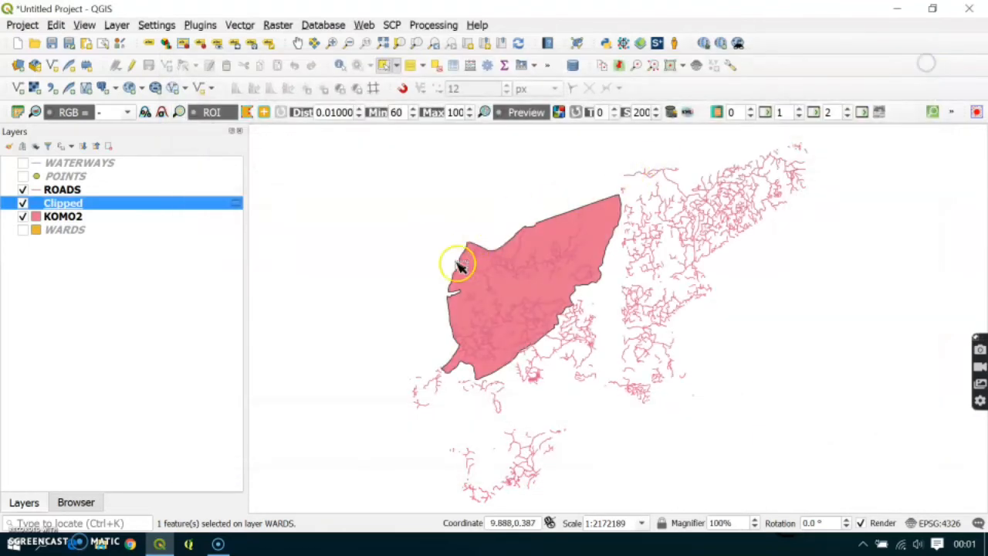
Hide the ROADS and KOMO2 layers to isolate the clipped roads.
{"action": "left_click", "coordinate": [21, 189]}
{"action": "left_click", "coordinate": [21, 216]}
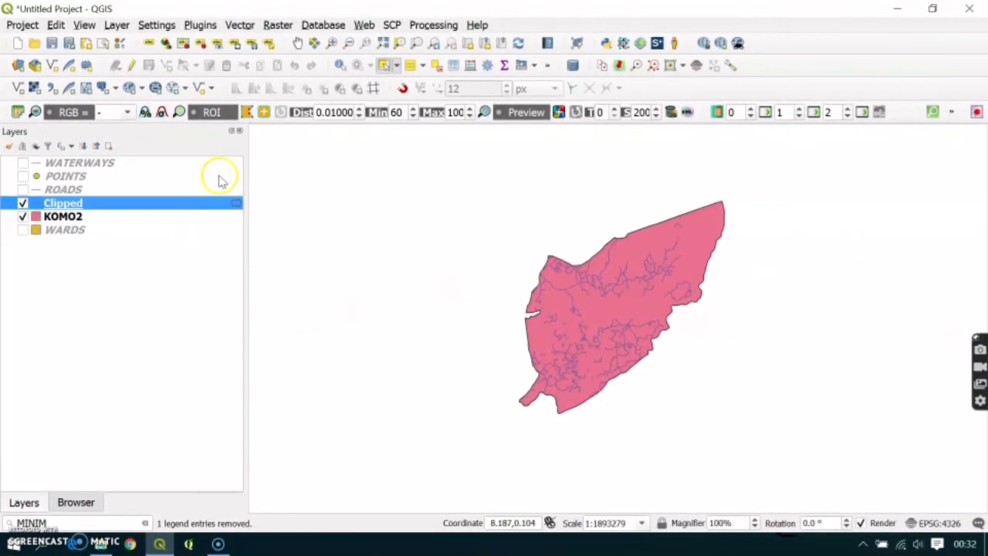
Generate convex hulls from the Clipped roads layer as a temporary layer.
{"action": "left_click", "coordinate": [235, 25]}
{"action": "mouse_move", "coordinate": [282, 99]}
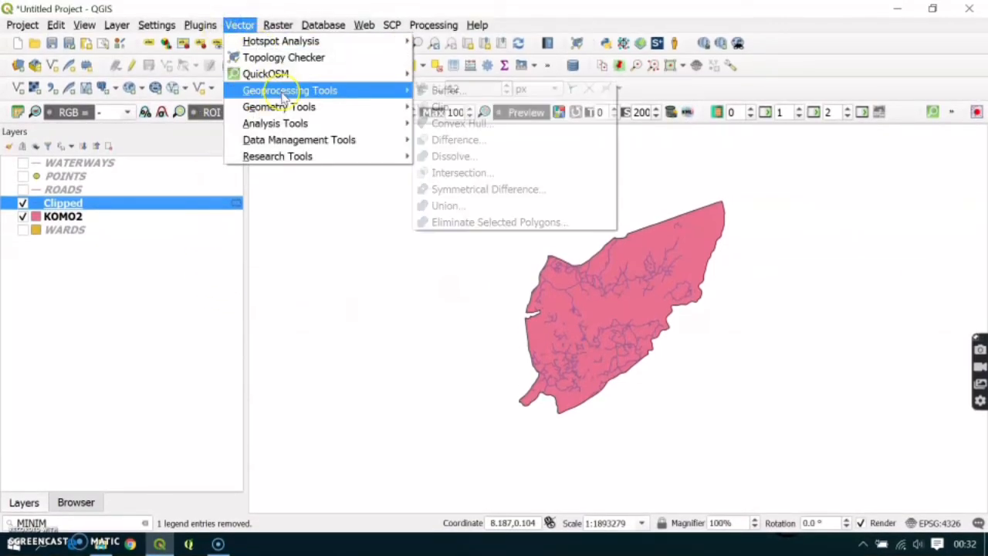
{"action": "left_click", "coordinate": [472, 124]}
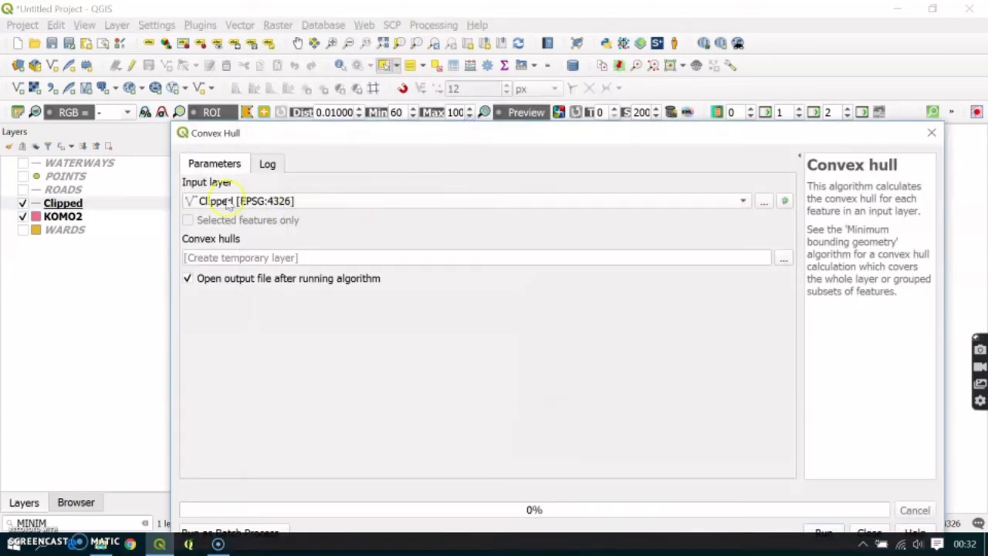
{"action": "left_click", "coordinate": [251, 202]}
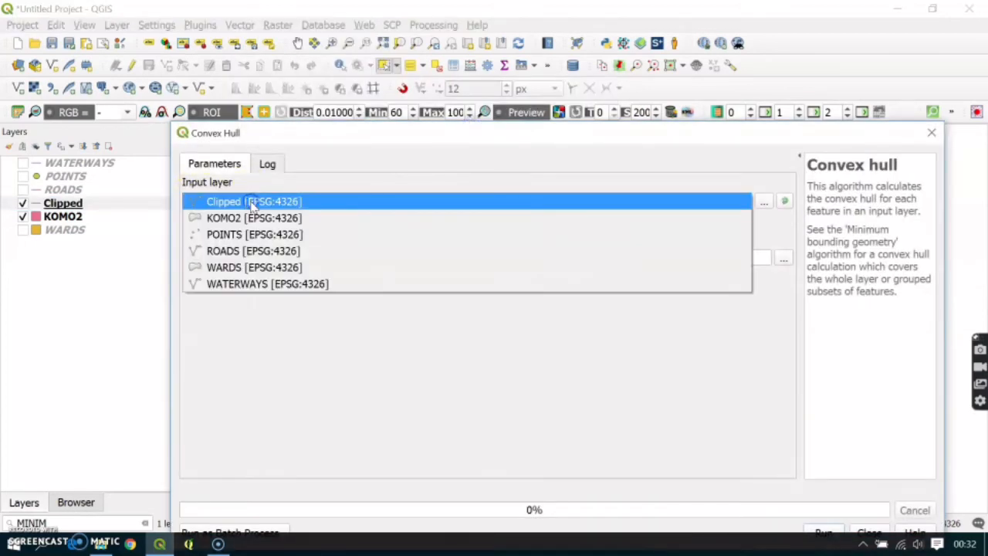
{"action": "left_click", "coordinate": [252, 202]}
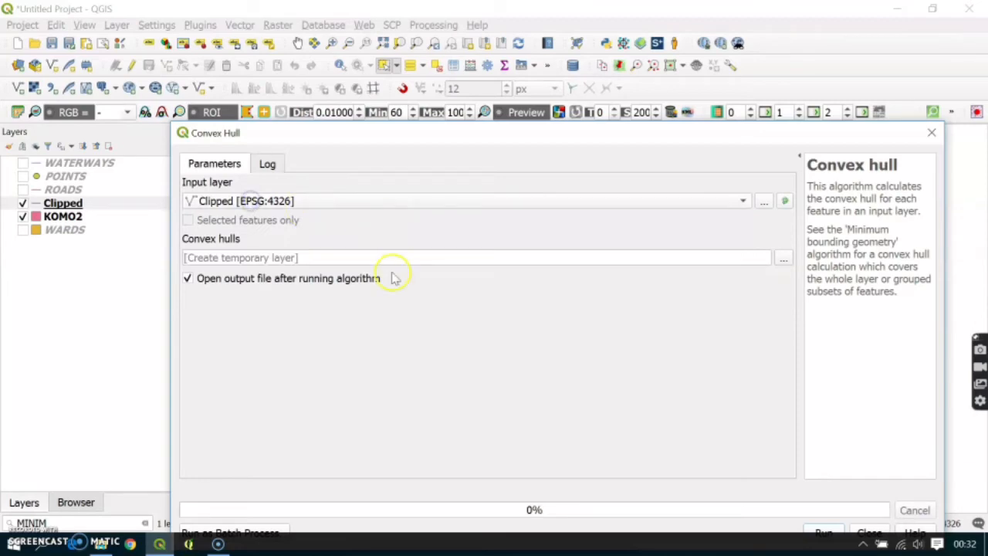
{"action": "left_click_drag", "start_coordinate": [684, 131], "coordinate": [670, 64]}
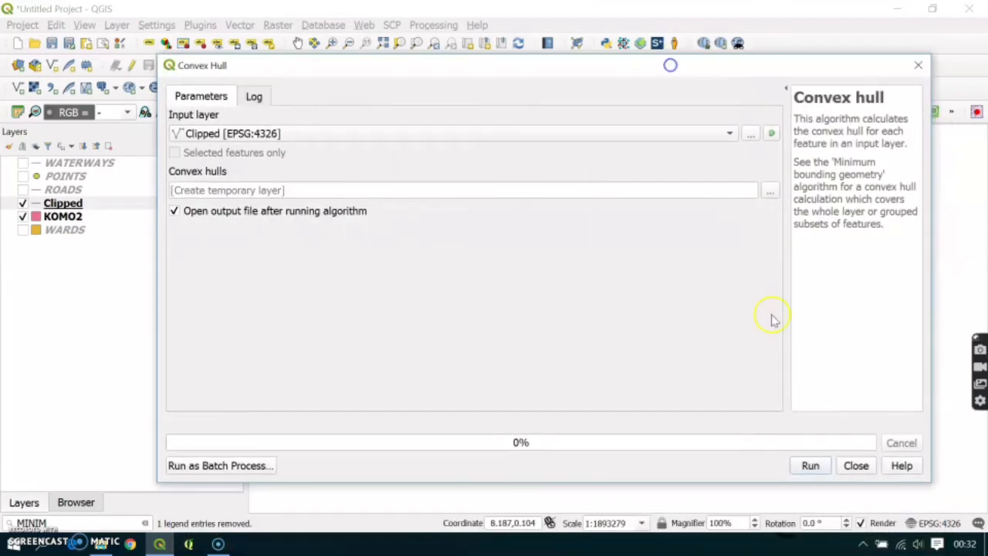
{"action": "left_click", "coordinate": [809, 465]}
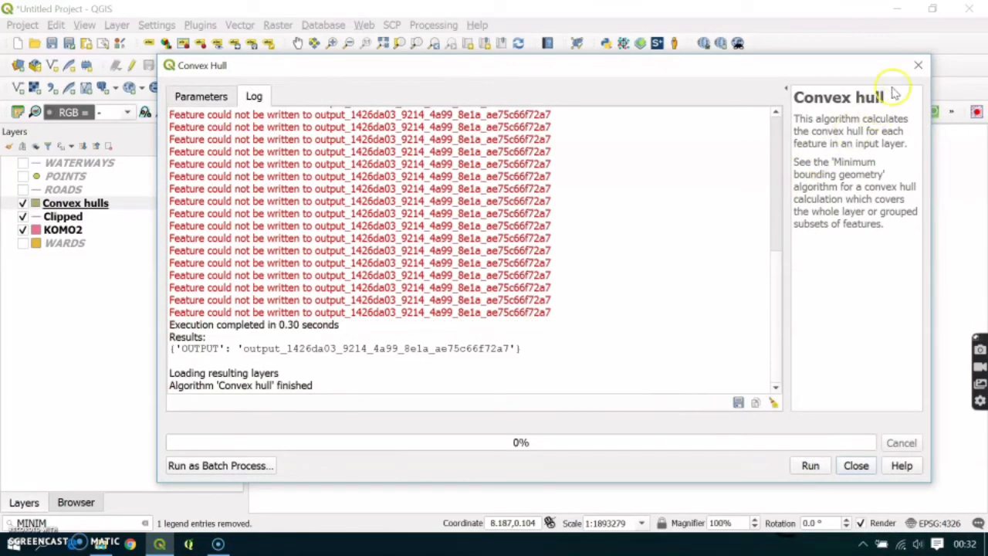
{"action": "left_click", "coordinate": [918, 65]}
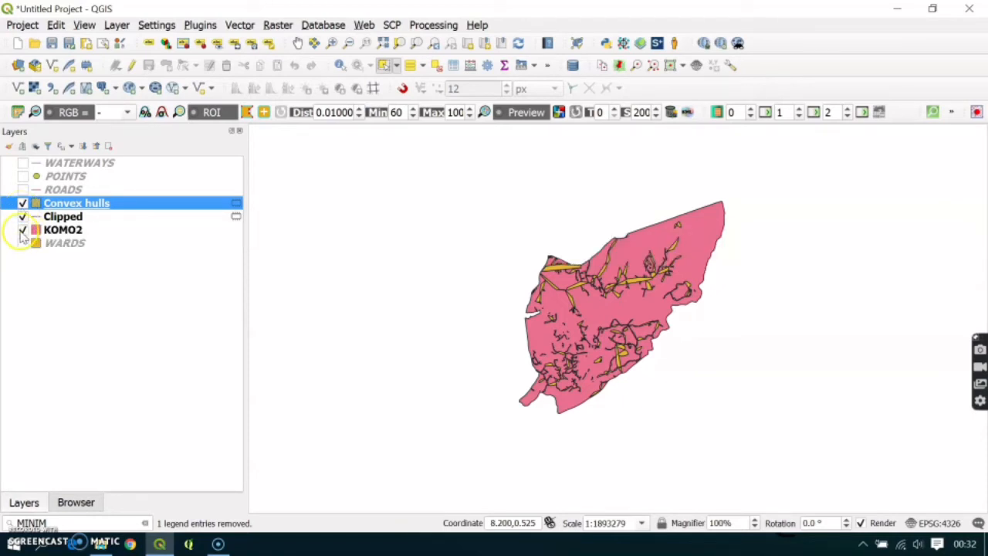
Hide the KOMO2 layer and zoom to the Convex hulls layer to inspect the hulls around the clipped roads.
{"action": "left_click", "coordinate": [24, 230]}
{"action": "left_click", "coordinate": [68, 205]}
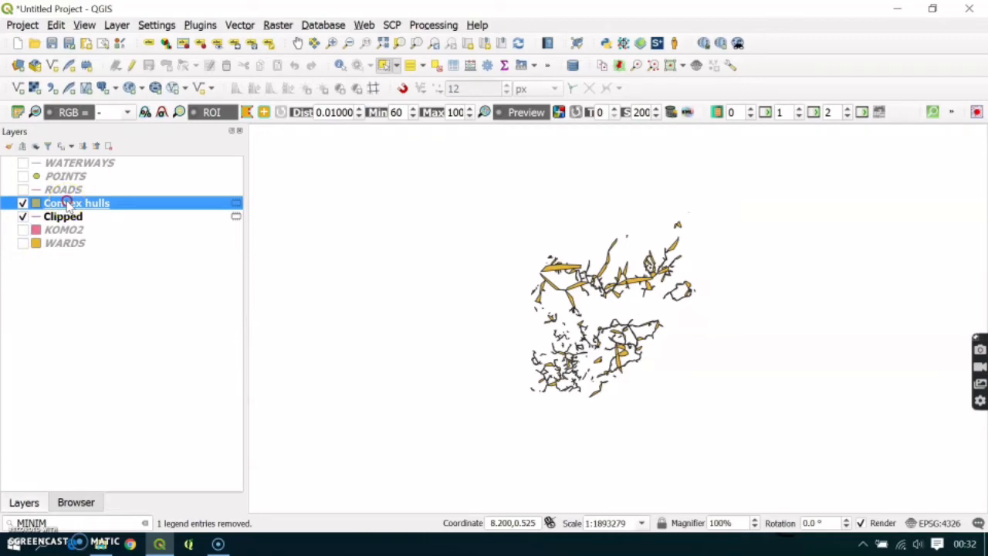
{"action": "right_click", "coordinate": [68, 205]}
{"action": "left_click", "coordinate": [119, 208]}
{"action": "scroll", "coordinate": [695, 324], "scroll_direction": "up", "scroll_amount": 1}
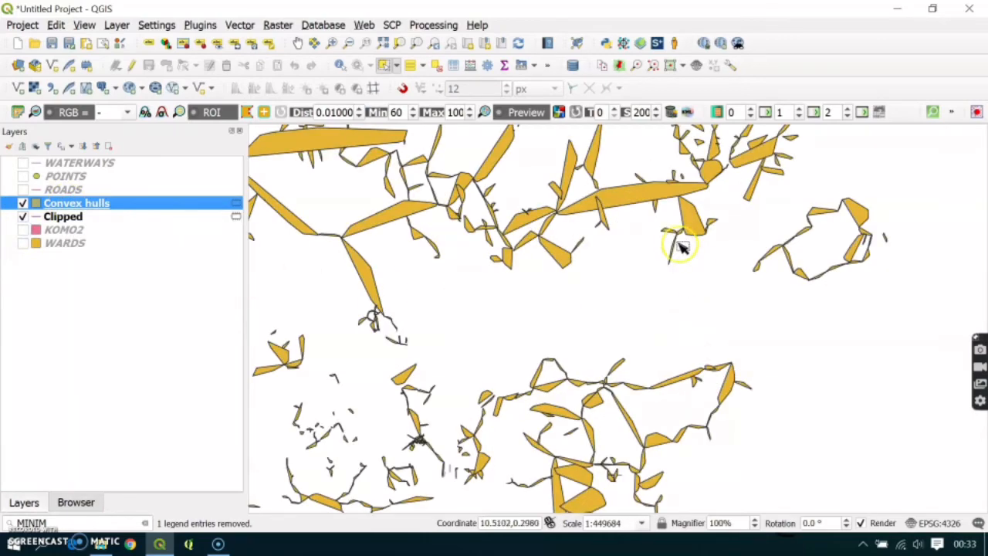
{"action": "scroll", "coordinate": [681, 243], "scroll_direction": "up", "scroll_amount": 2}
{"action": "scroll", "coordinate": [684, 241], "scroll_direction": "down", "scroll_amount": 3}
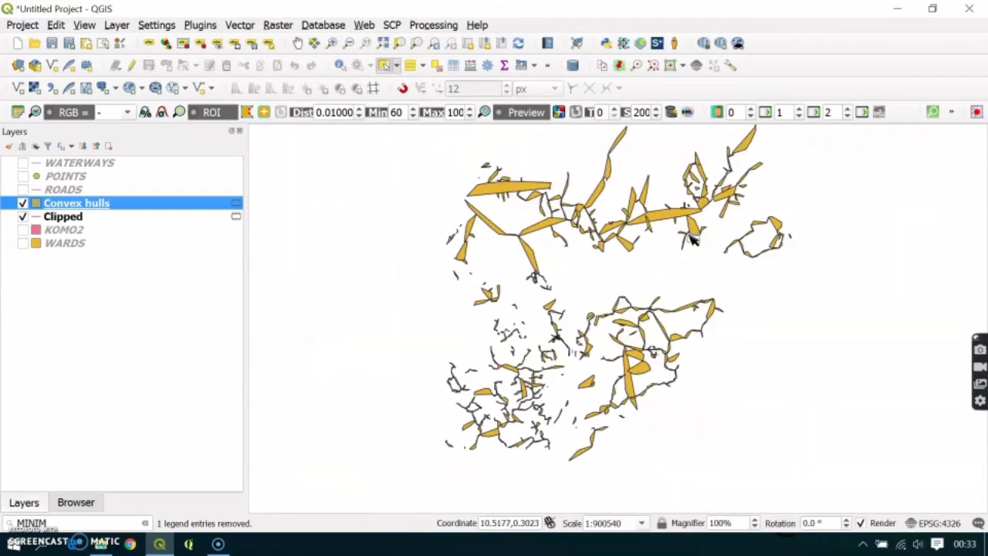
{"action": "scroll", "coordinate": [683, 243], "scroll_direction": "down", "scroll_amount": 1}
{"action": "left_click", "coordinate": [627, 279]}
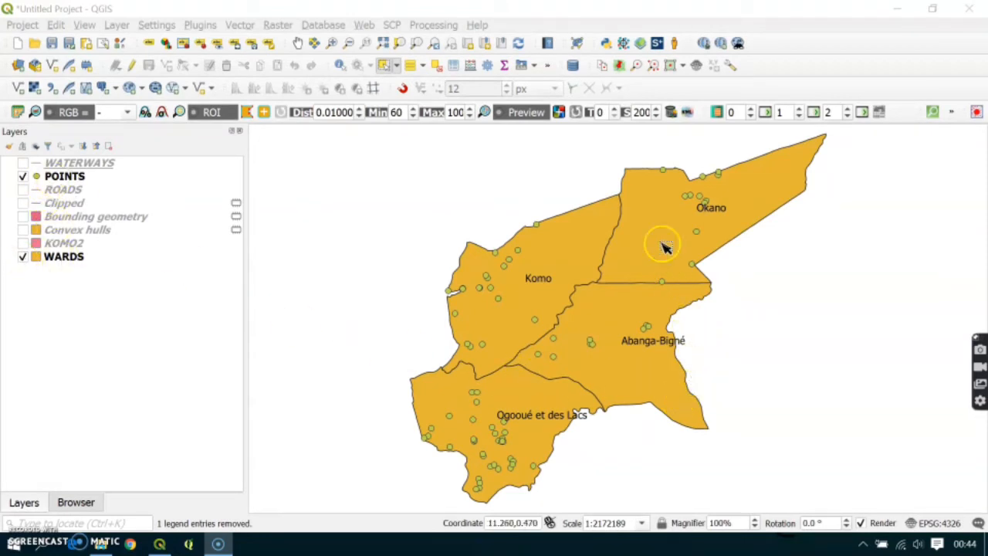
Run Difference on POINTS with KOMO2 as the overlay layer, outputting to a temporary layer, and hide the original POINTS layer.
{"action": "left_click", "coordinate": [244, 26]}
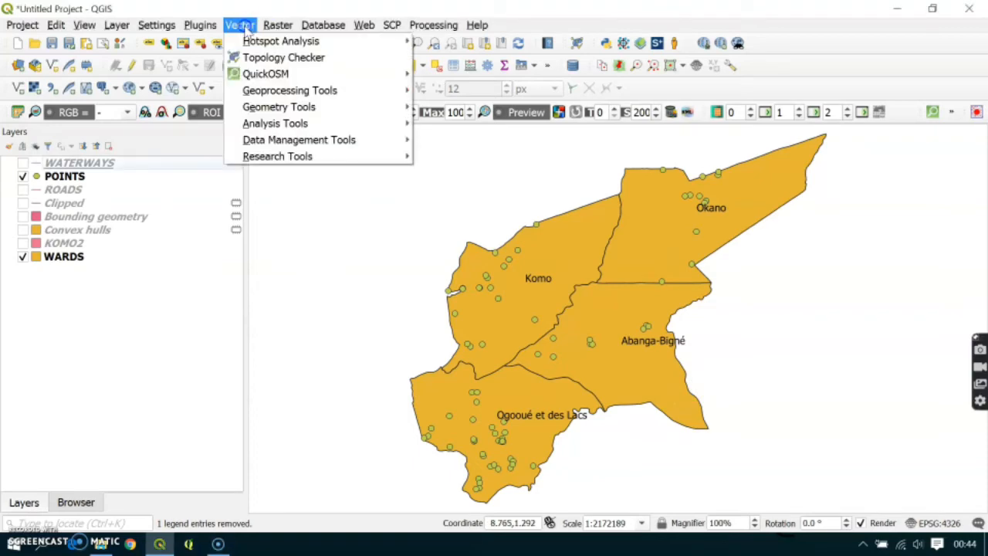
{"action": "mouse_move", "coordinate": [287, 93]}
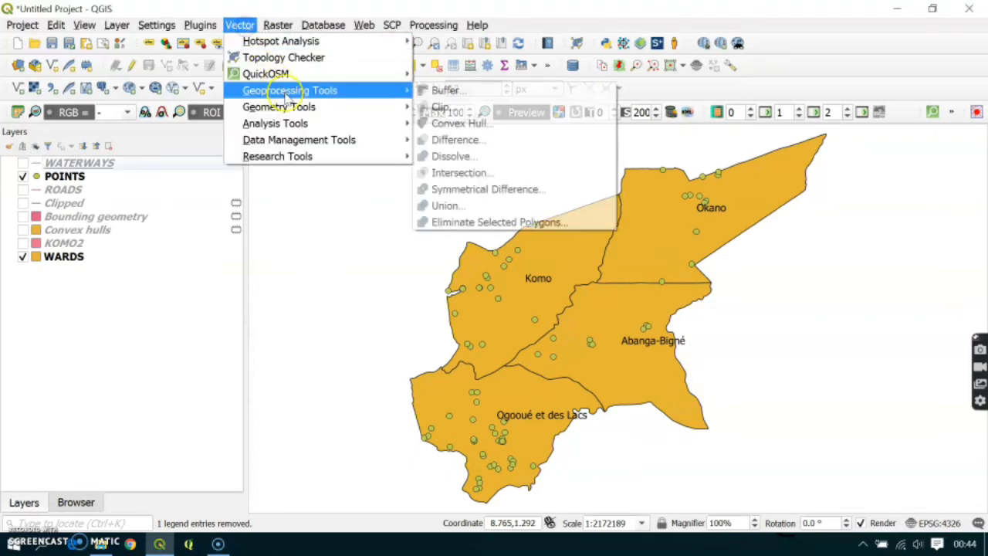
{"action": "left_click", "coordinate": [467, 140]}
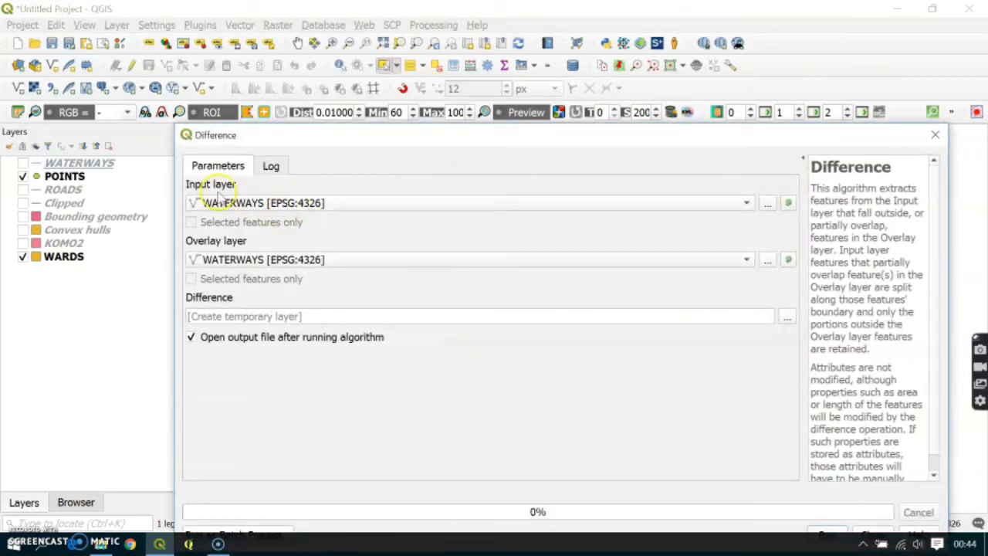
{"action": "left_click", "coordinate": [303, 206]}
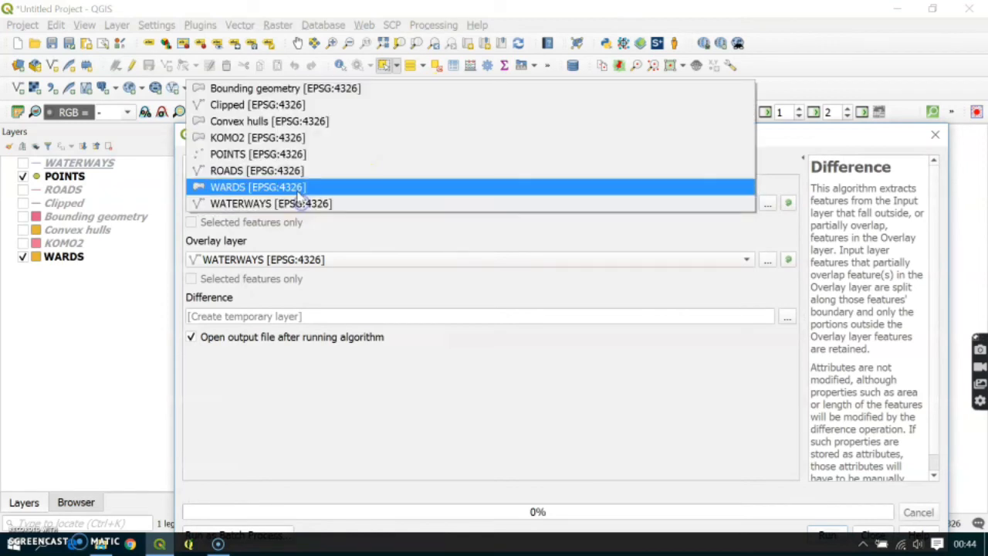
{"action": "left_click", "coordinate": [313, 155]}
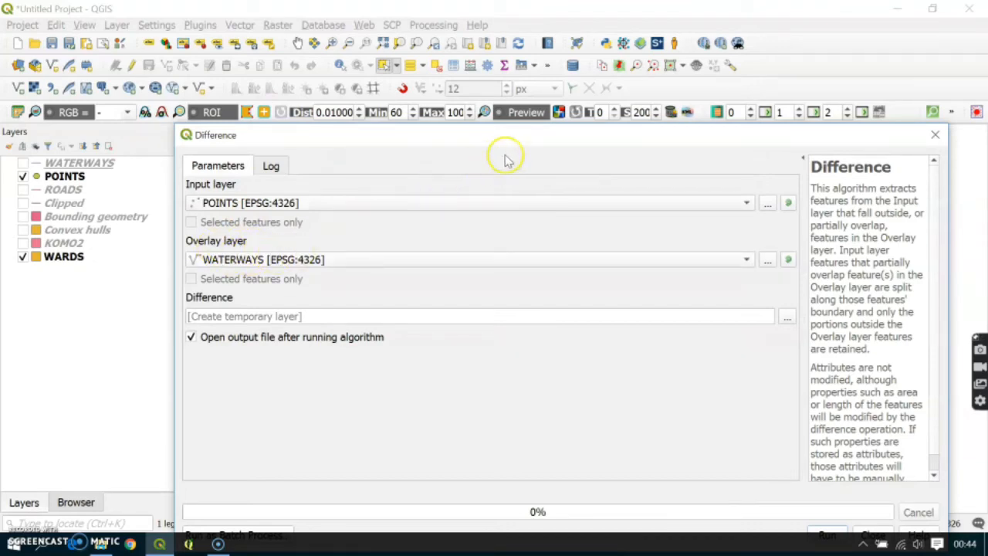
{"action": "left_click_drag", "start_coordinate": [532, 139], "coordinate": [24, 354]}
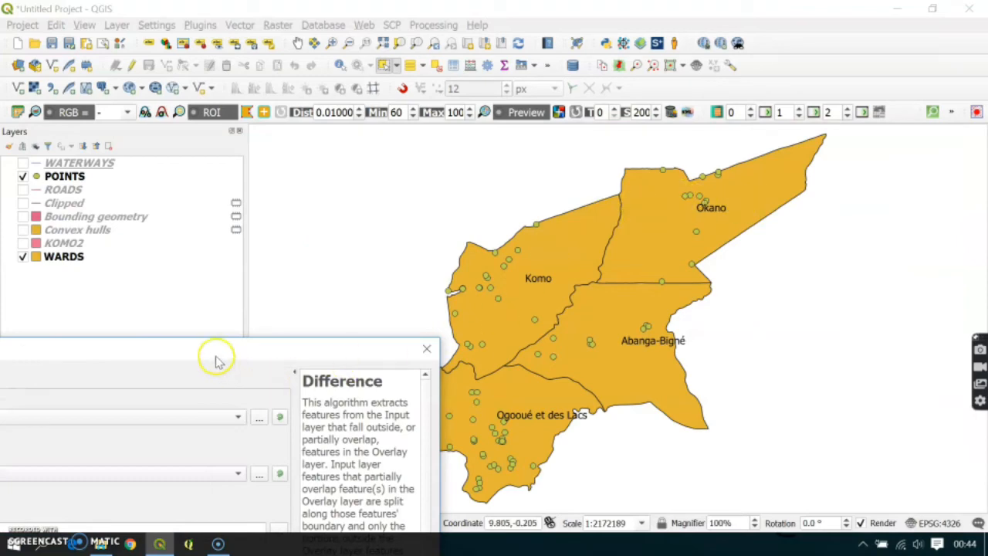
{"action": "left_click_drag", "start_coordinate": [216, 358], "coordinate": [690, 108]}
{"action": "left_click", "coordinate": [441, 227]}
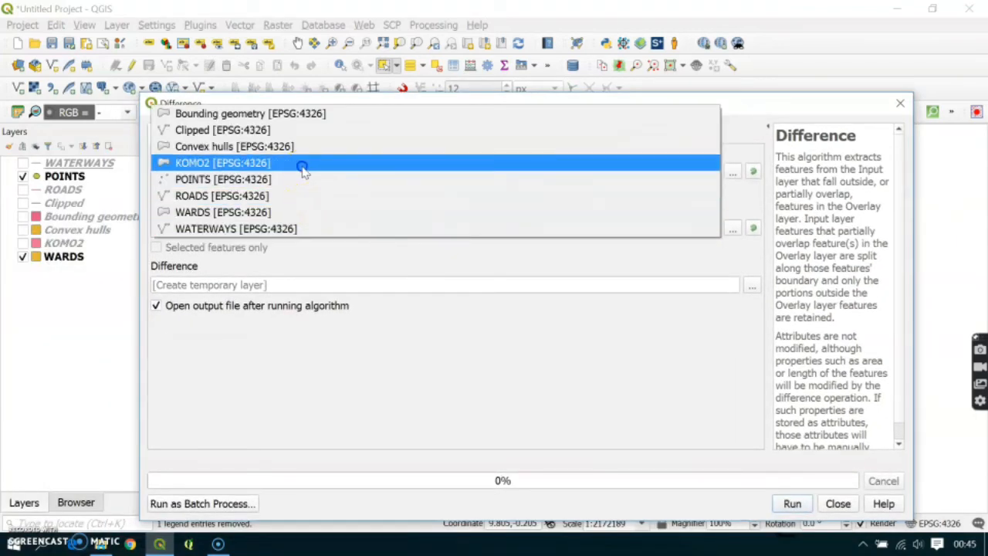
{"action": "left_click", "coordinate": [303, 168]}
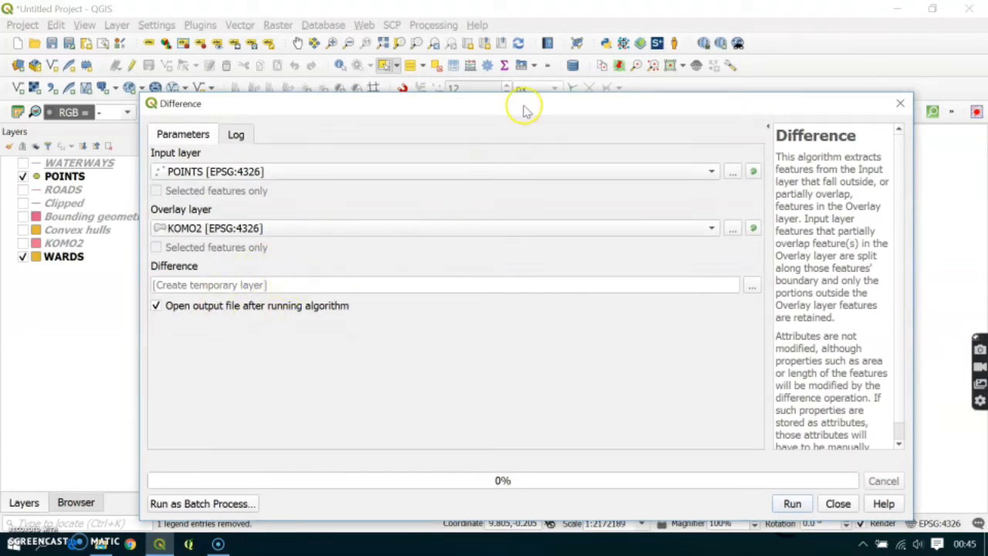
{"action": "left_click_drag", "start_coordinate": [523, 108], "coordinate": [529, 54]}
{"action": "left_click", "coordinate": [795, 452]}
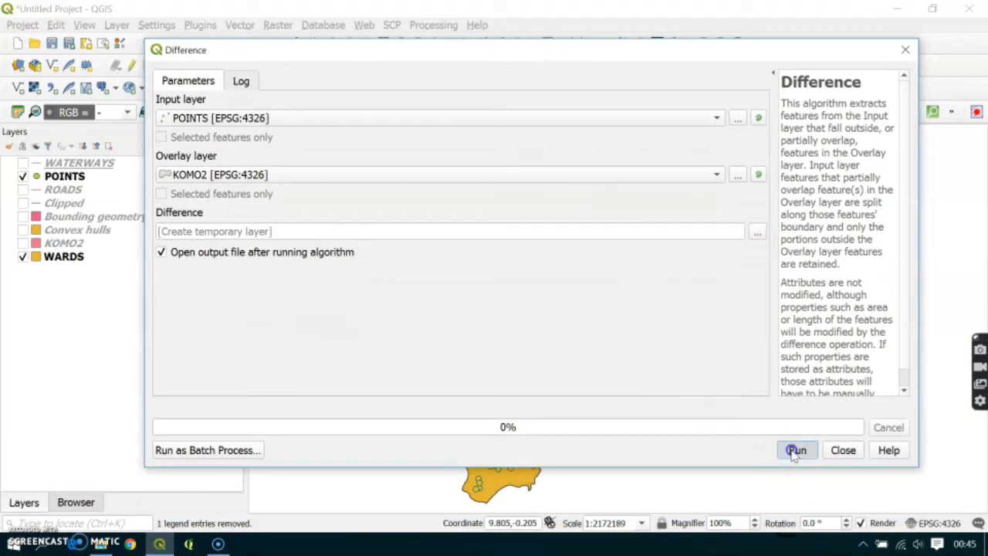
{"action": "left_click", "coordinate": [905, 51]}
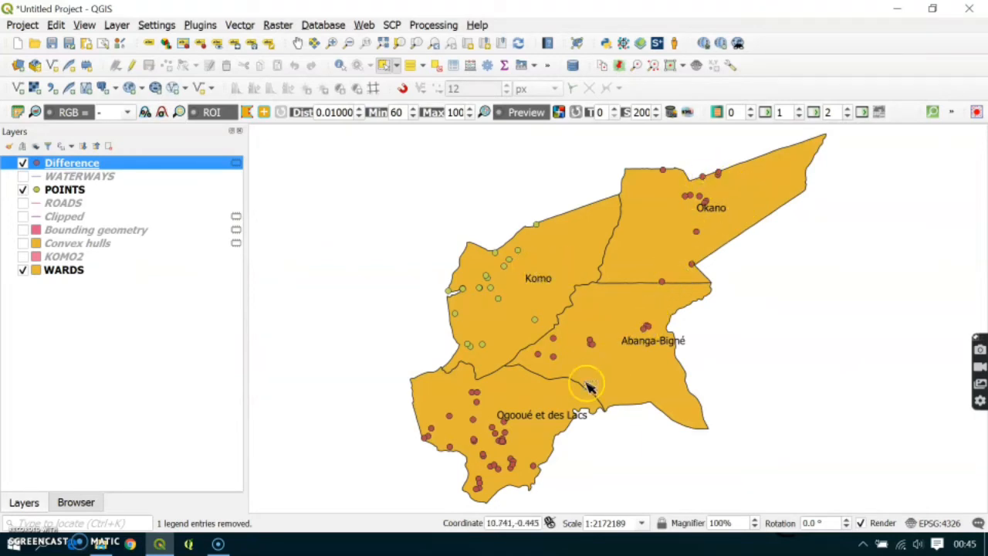
{"action": "left_click", "coordinate": [23, 189]}
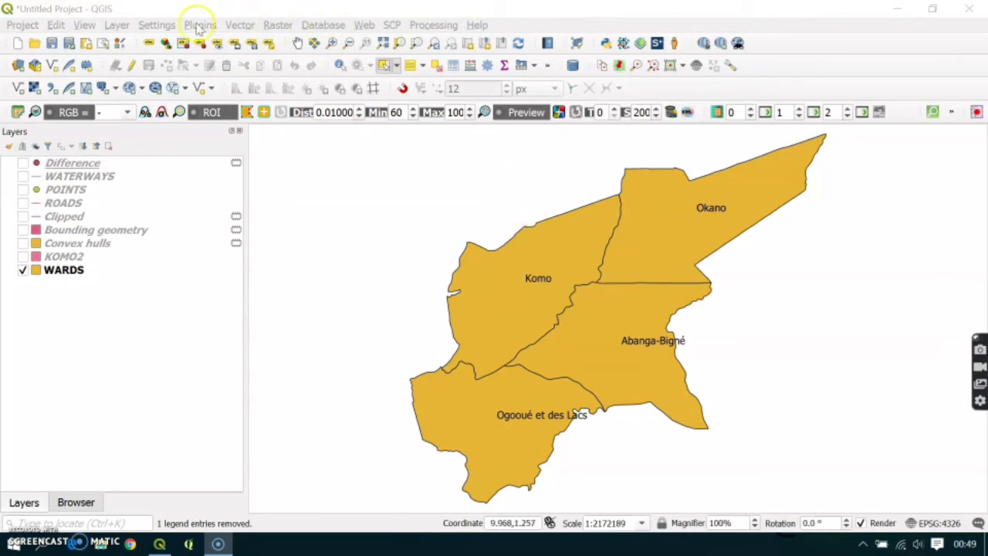
Dissolve the WARDS layer into a single feature without dissolve fields, outputting to a temporary layer.
{"action": "left_click", "coordinate": [244, 25]}
{"action": "mouse_move", "coordinate": [289, 90]}
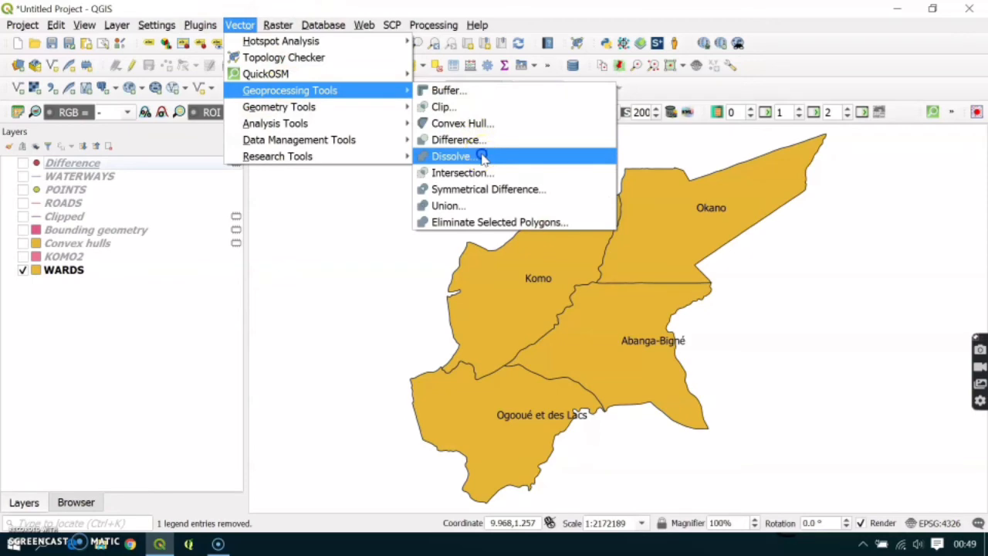
{"action": "left_click", "coordinate": [481, 156]}
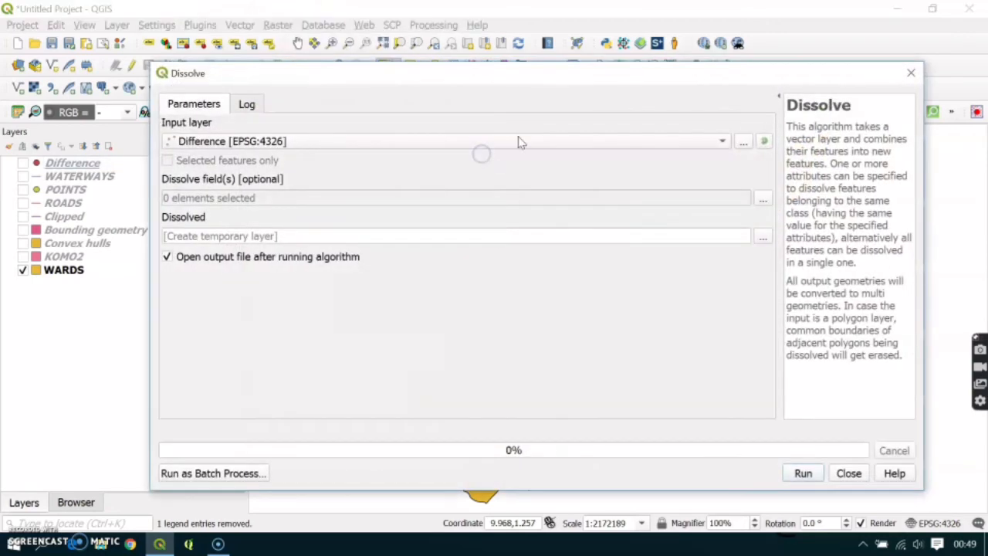
{"action": "left_click_drag", "start_coordinate": [561, 79], "coordinate": [359, 69]}
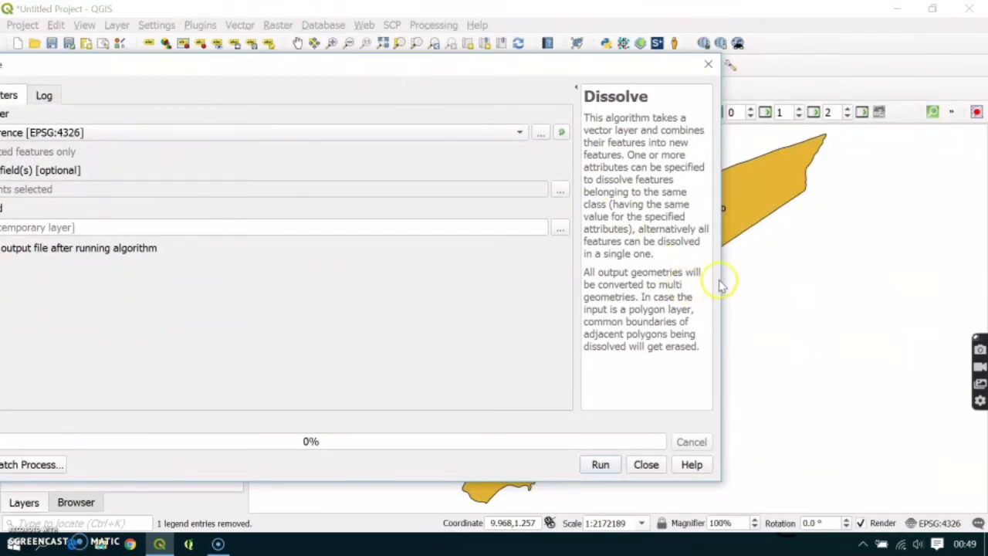
{"action": "left_click_drag", "start_coordinate": [721, 278], "coordinate": [362, 271]}
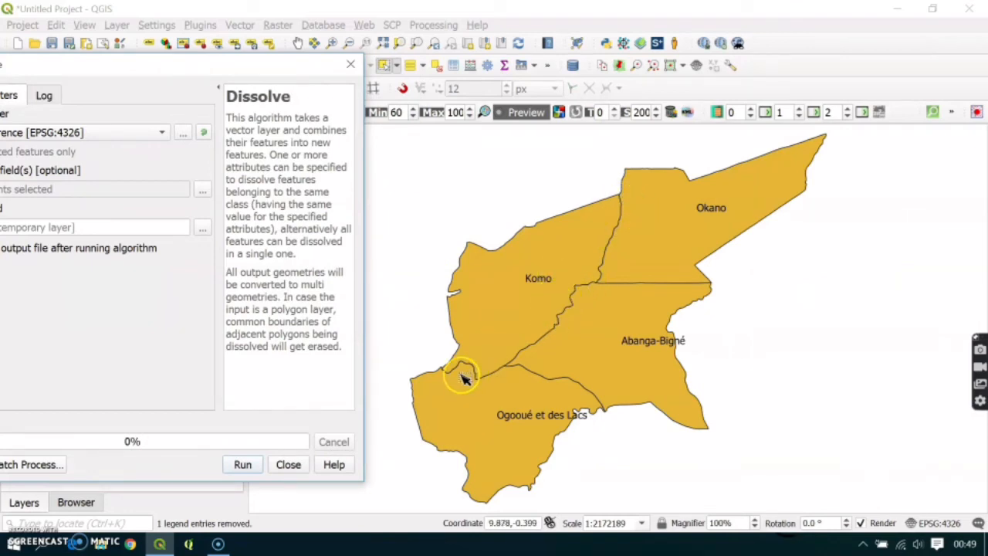
{"action": "left_click_drag", "start_coordinate": [170, 65], "coordinate": [542, 70]}
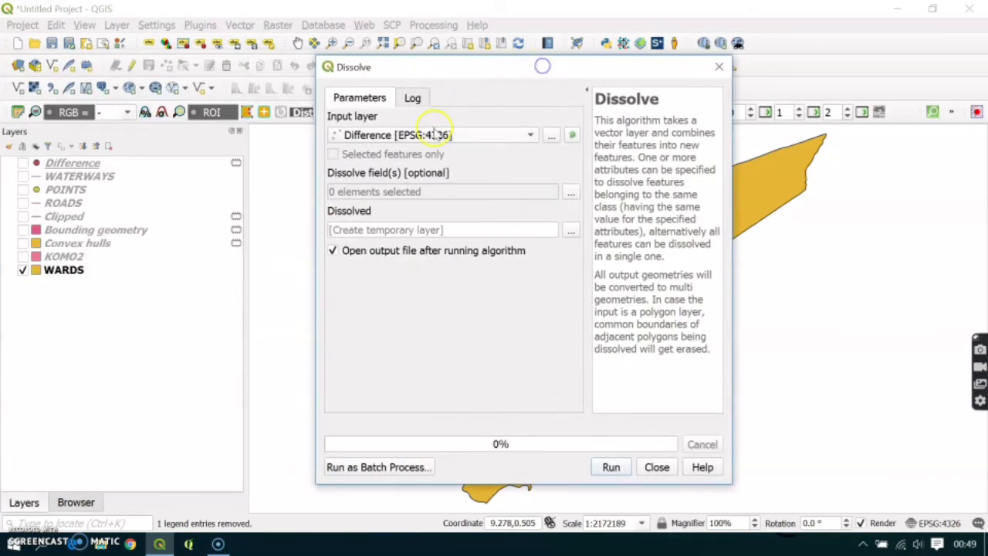
{"action": "left_click", "coordinate": [497, 136]}
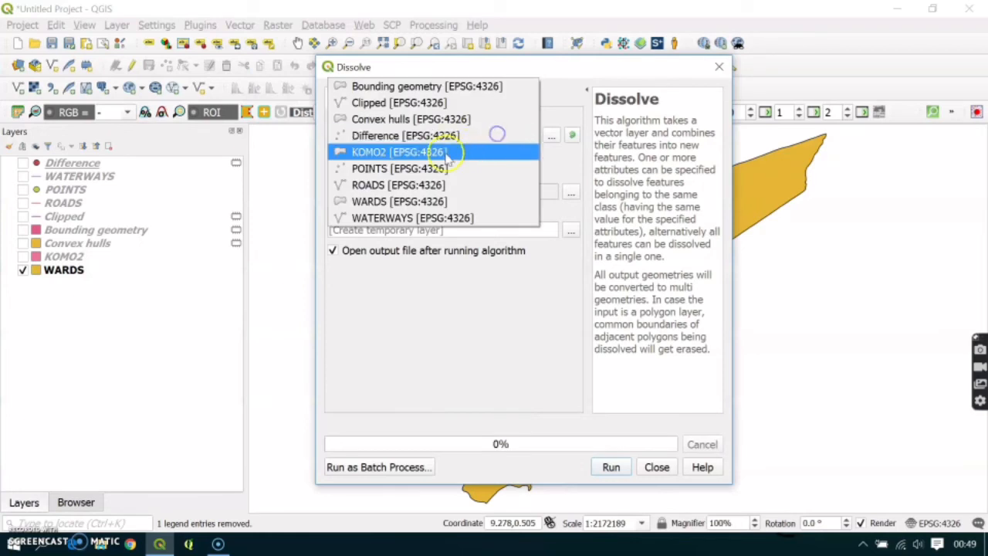
{"action": "left_click", "coordinate": [411, 206]}
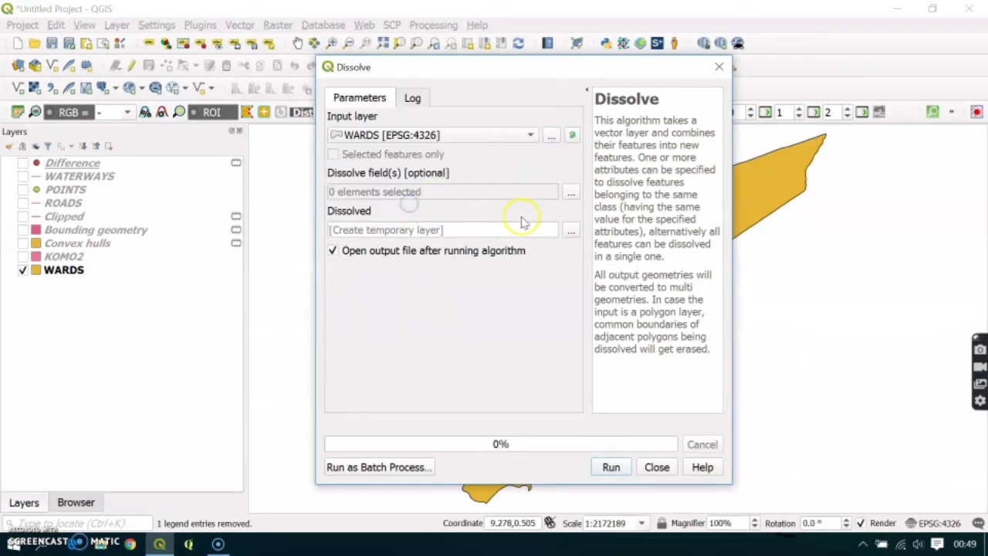
{"action": "left_click", "coordinate": [610, 467]}
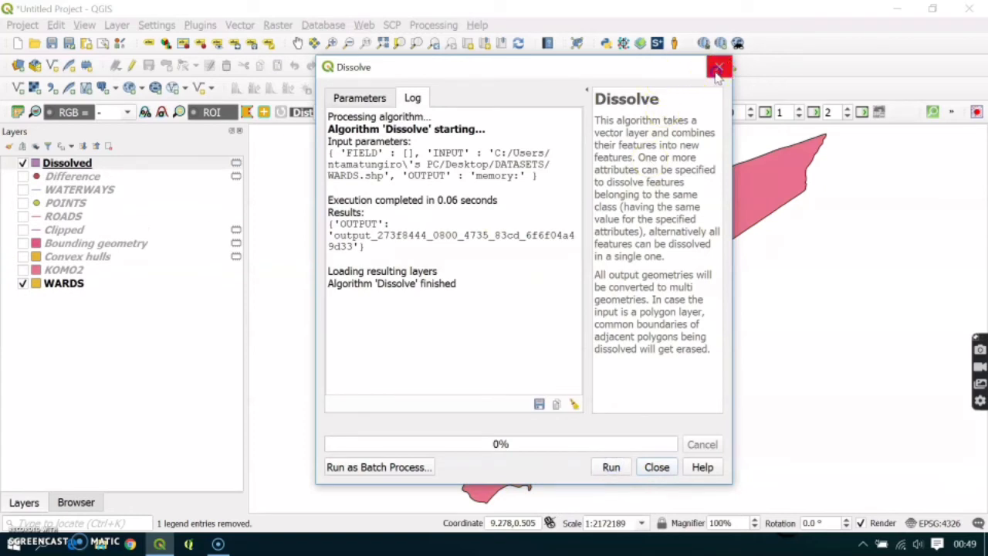
{"action": "left_click", "coordinate": [719, 67]}
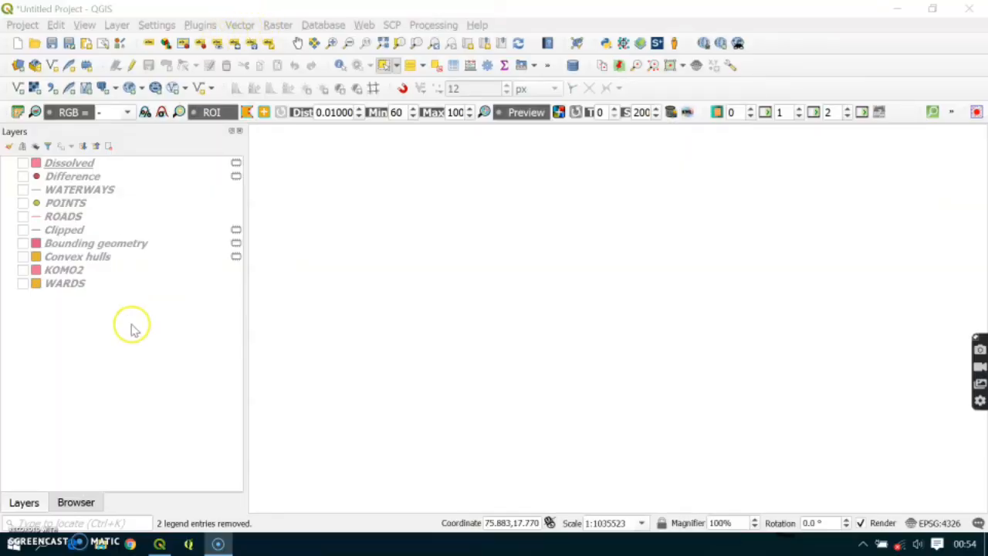
Add Dummy_LULC.shp and Dummy_Soil.shp from the Dummy Circle LULC and Soil folder to the project.
{"action": "left_click", "coordinate": [244, 27]}
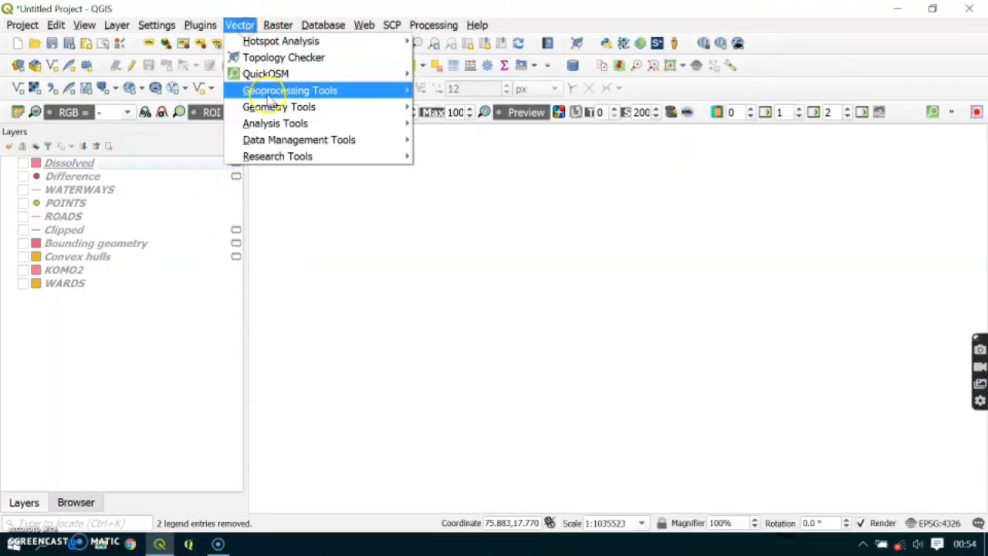
{"action": "mouse_move", "coordinate": [270, 100]}
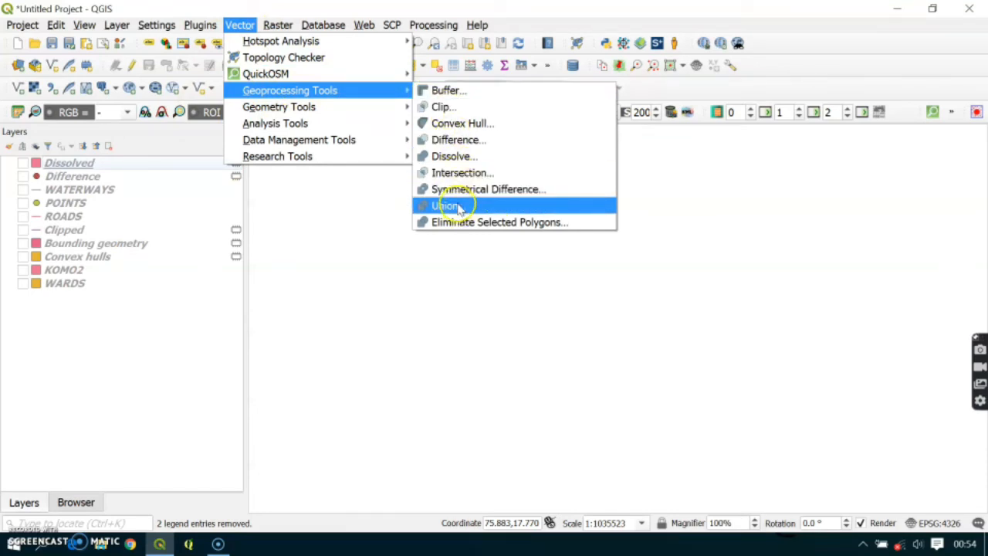
{"action": "left_click", "coordinate": [74, 503]}
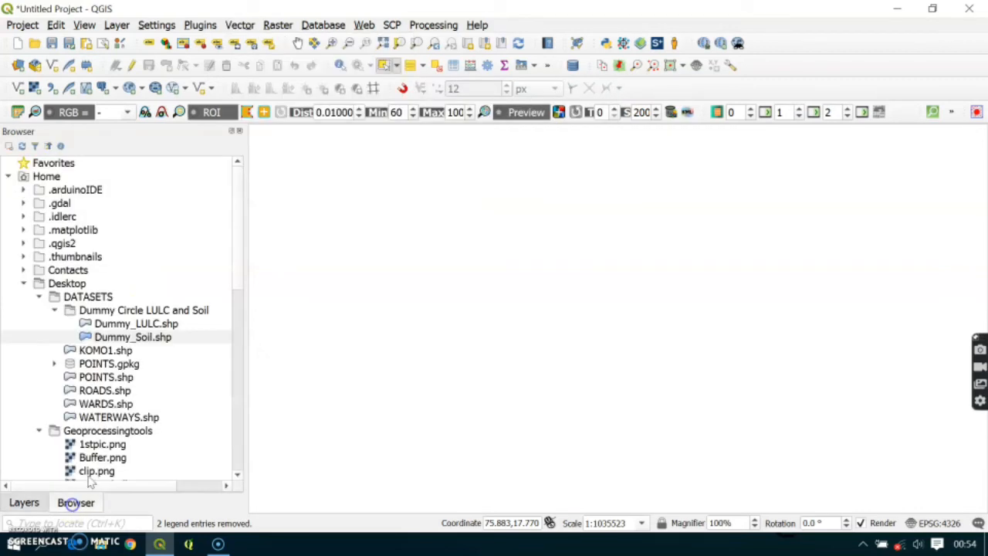
{"action": "double_click", "coordinate": [108, 324]}
{"action": "double_click", "coordinate": [112, 337]}
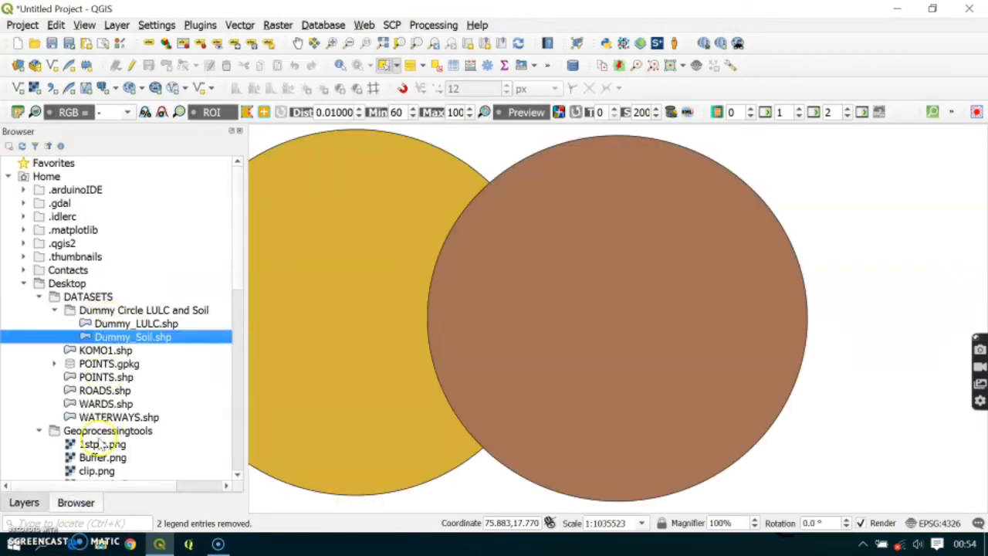
{"action": "left_click", "coordinate": [29, 505]}
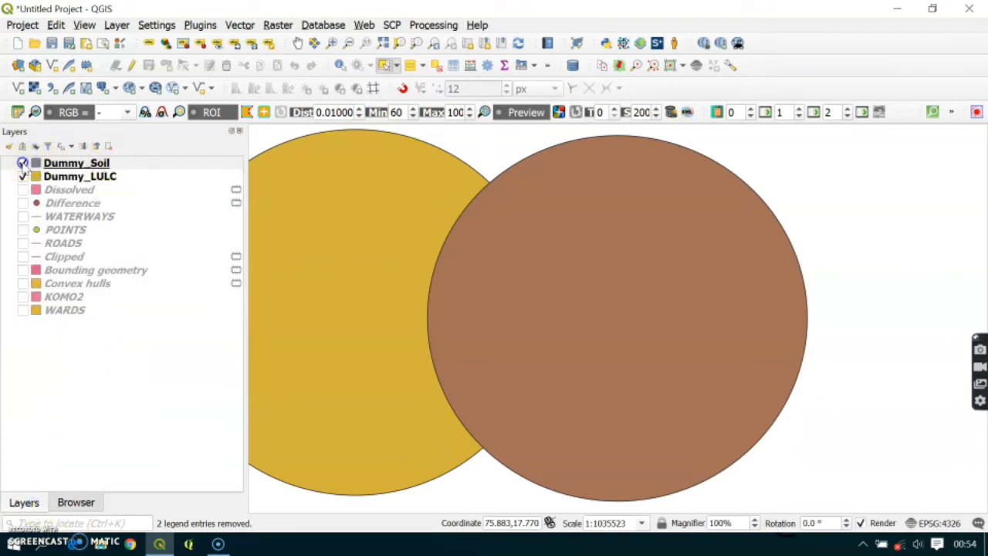
Toggle the Dummy_Soil and Dummy_LULC layers off and on to examine which circle each one represents.
{"action": "left_click", "coordinate": [23, 163]}
{"action": "left_click", "coordinate": [22, 163]}
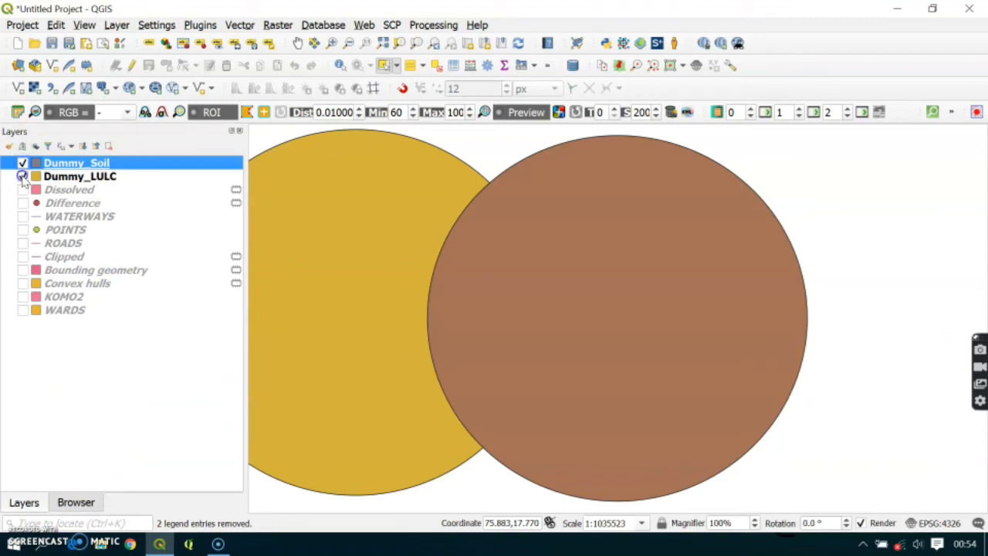
{"action": "left_click", "coordinate": [22, 177]}
{"action": "left_click", "coordinate": [23, 176]}
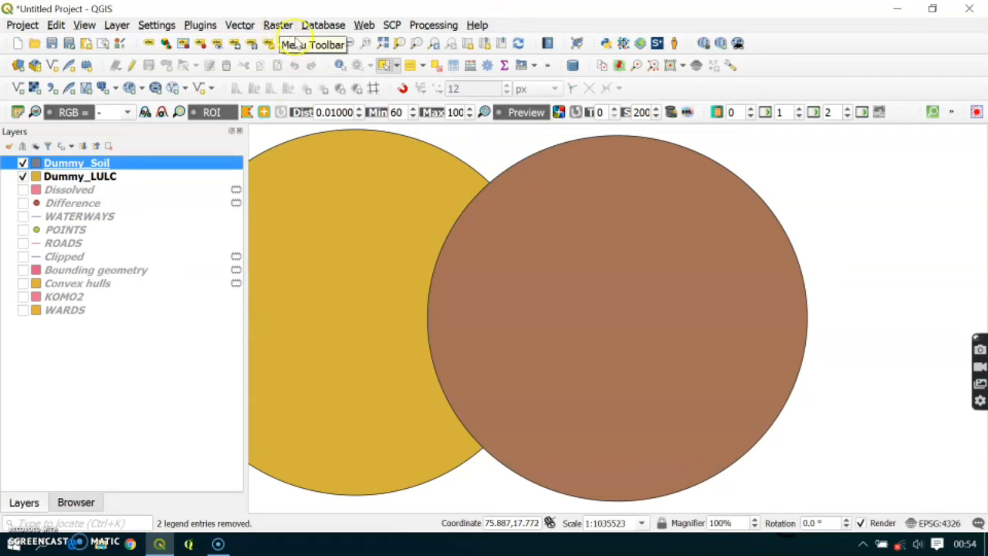
Run Intersection on Dummy_Soil with Dummy_LULC as the overlay layer, outputting to a temporary layer, and hide both source layers.
{"action": "left_click", "coordinate": [244, 26]}
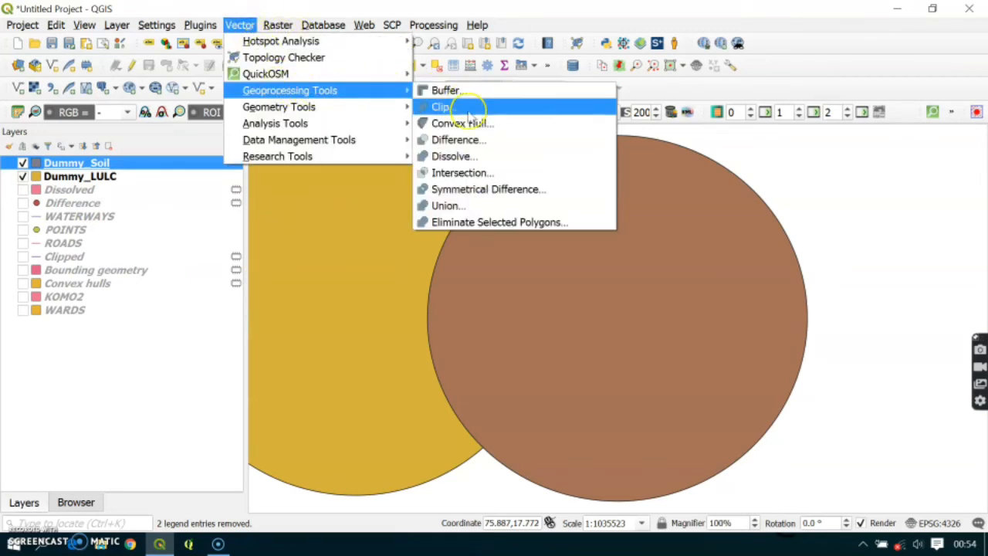
{"action": "left_click", "coordinate": [464, 173]}
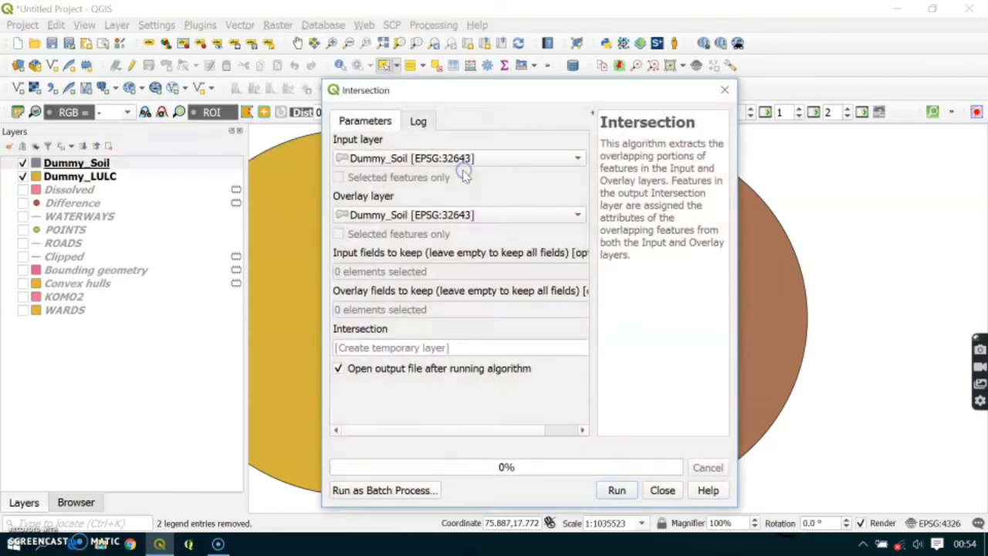
{"action": "left_click", "coordinate": [389, 158]}
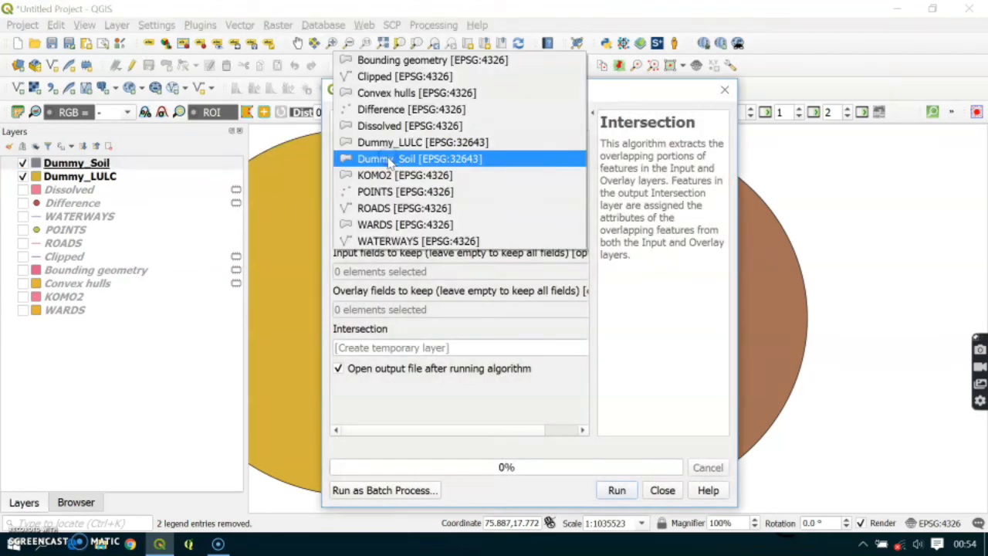
{"action": "left_click", "coordinate": [389, 159]}
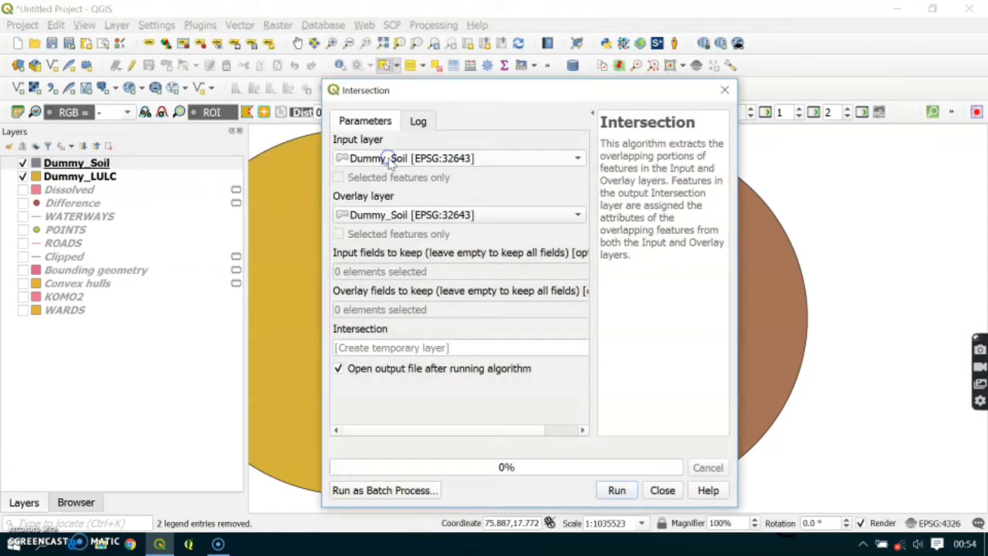
{"action": "left_click", "coordinate": [400, 216]}
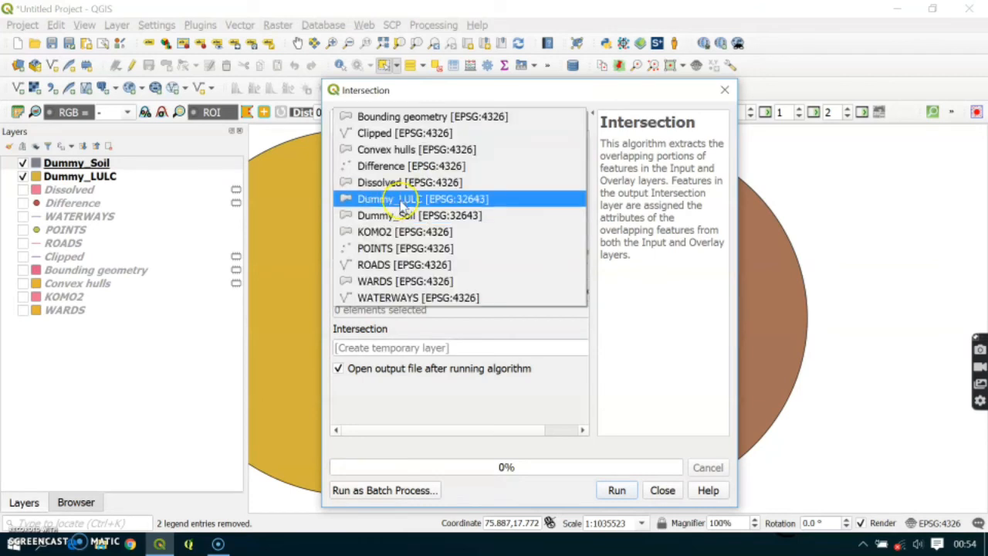
{"action": "left_click", "coordinate": [399, 201]}
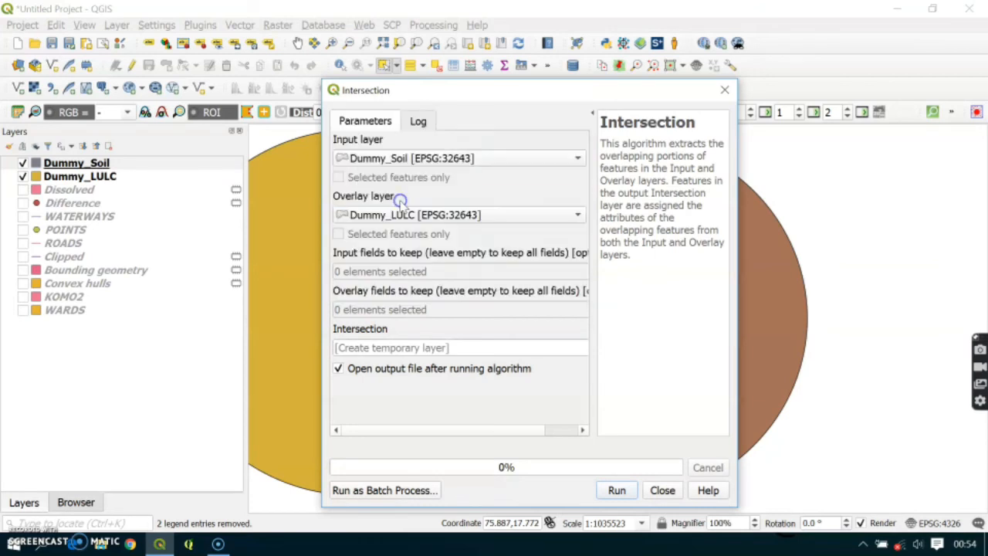
{"action": "left_click", "coordinate": [617, 491]}
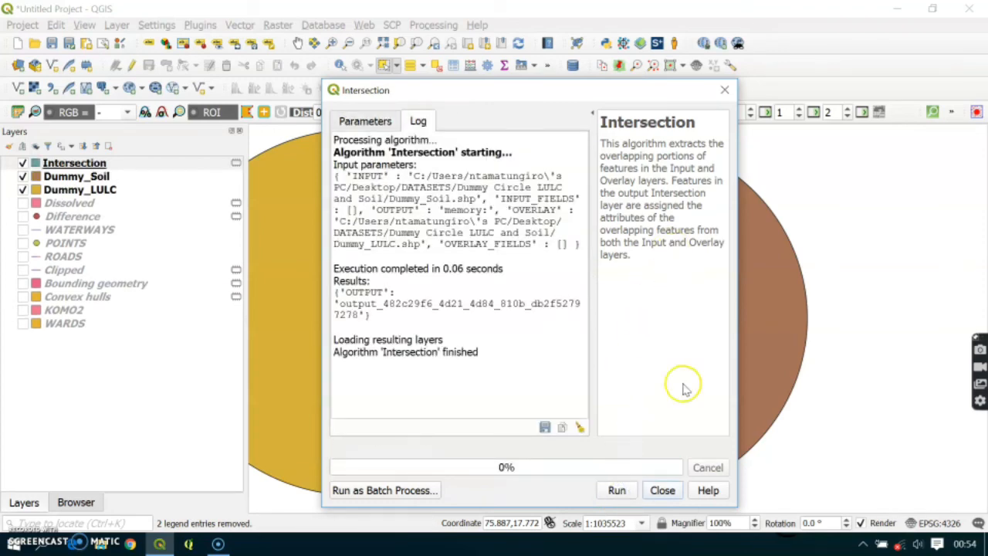
{"action": "left_click", "coordinate": [661, 486]}
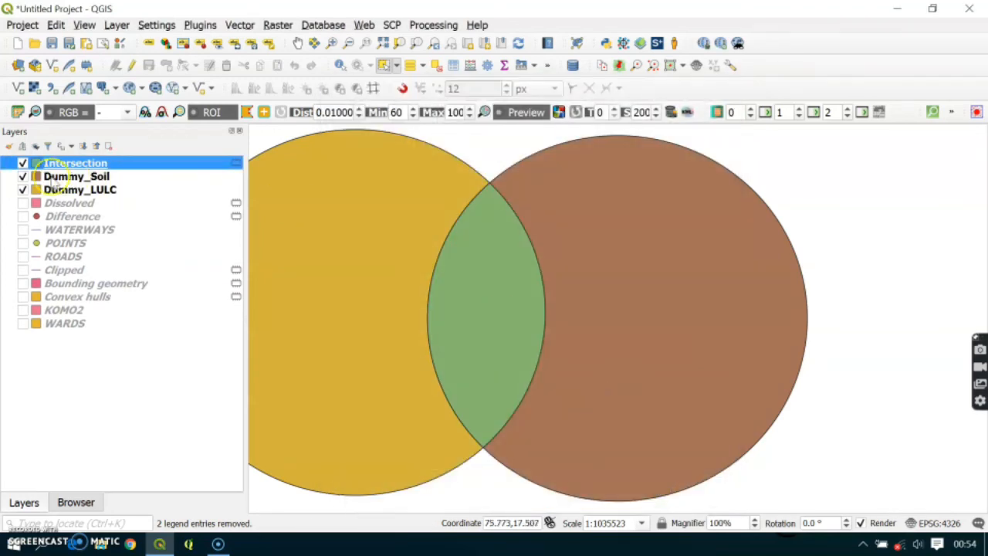
{"action": "left_click", "coordinate": [24, 176]}
{"action": "left_click", "coordinate": [24, 189]}
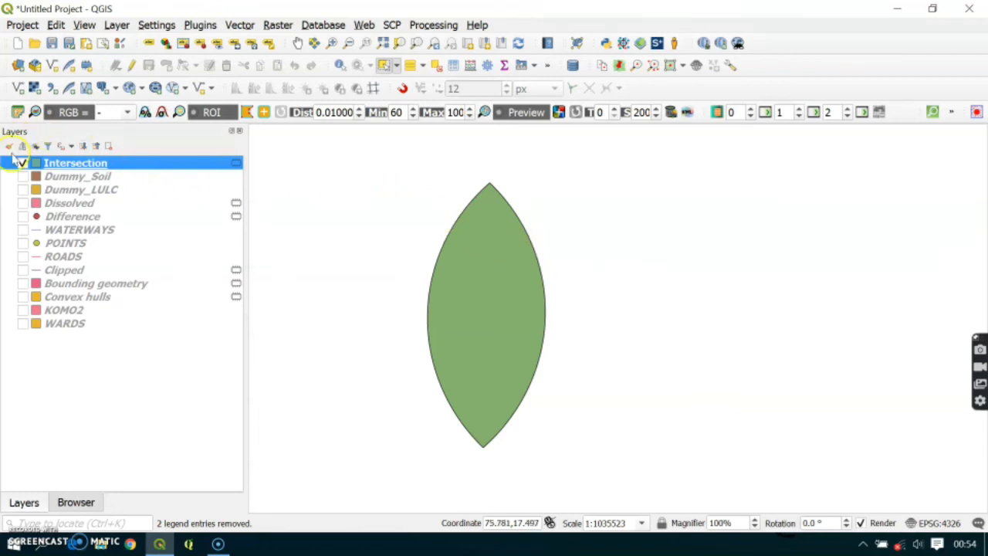
Run Symmetrical Difference on Dummy_Soil with Dummy_LULC as overlay, outputting to a temporary layer, and hide the Intersection and Symmetrical difference layers.
{"action": "left_click", "coordinate": [238, 25]}
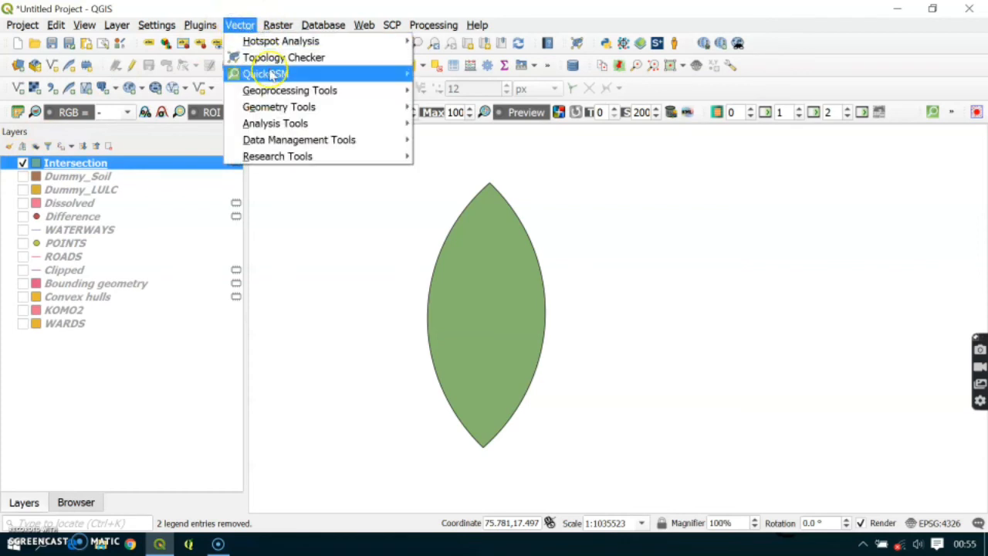
{"action": "mouse_move", "coordinate": [279, 92]}
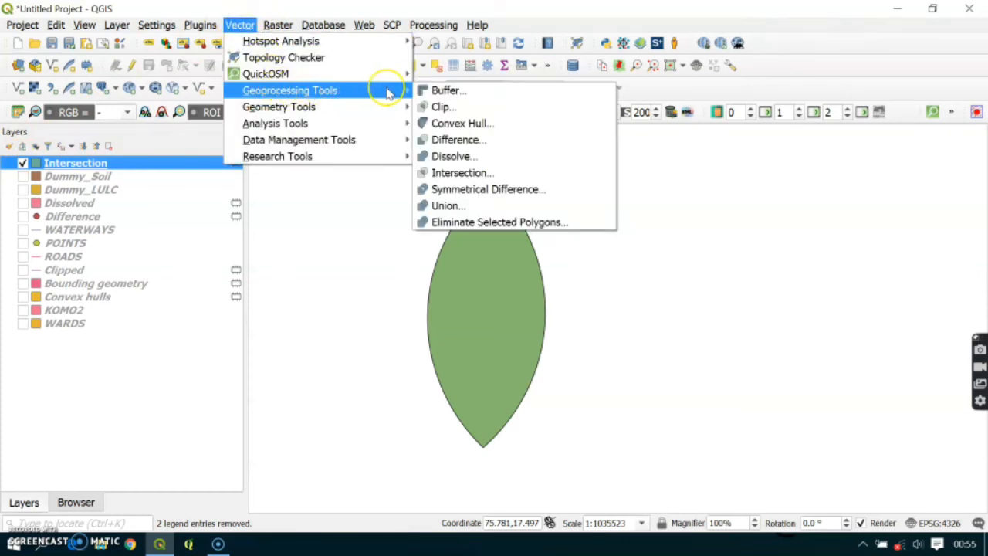
{"action": "left_click", "coordinate": [480, 190]}
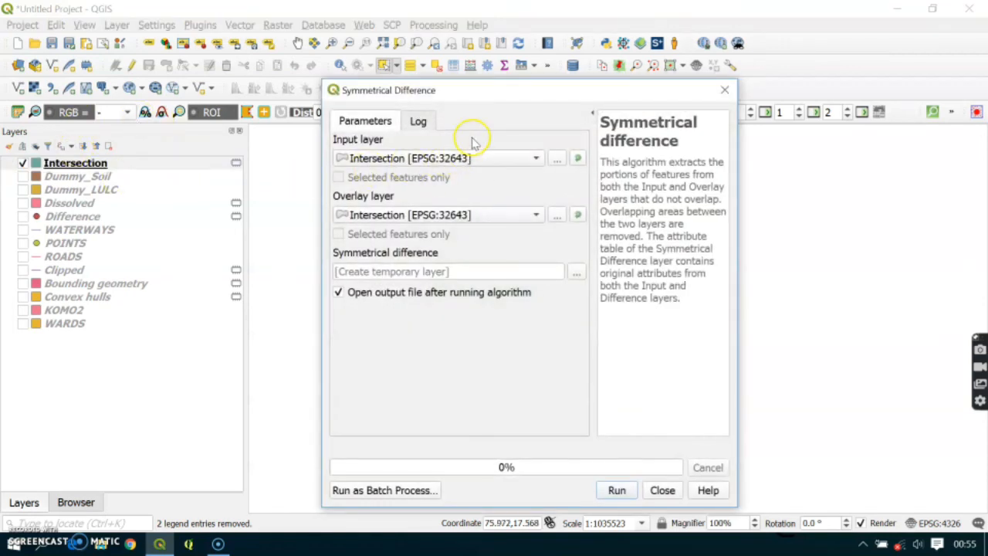
{"action": "left_click", "coordinate": [396, 158]}
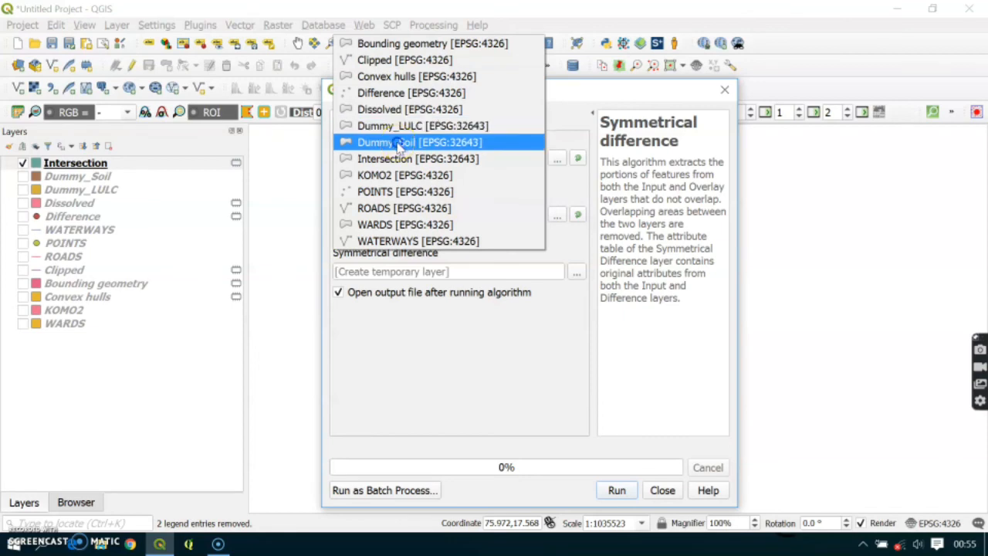
{"action": "left_click", "coordinate": [396, 142]}
{"action": "left_click", "coordinate": [414, 208]}
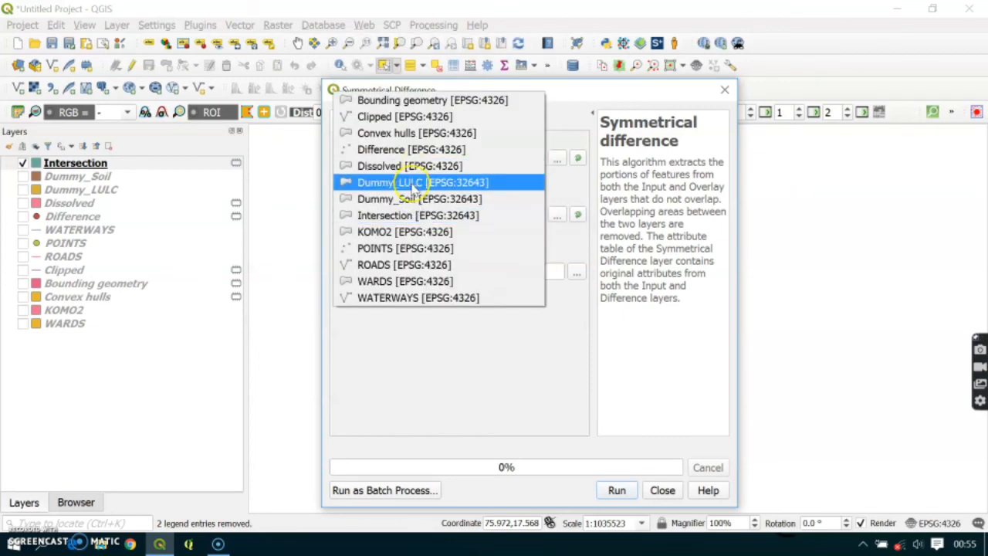
{"action": "left_click", "coordinate": [411, 181]}
{"action": "left_click", "coordinate": [619, 491]}
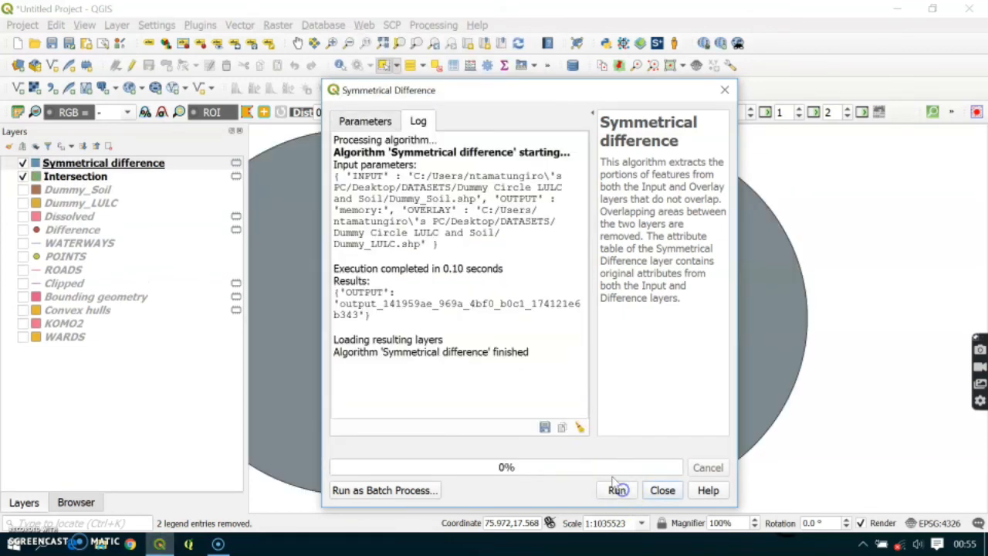
{"action": "left_click", "coordinate": [722, 91]}
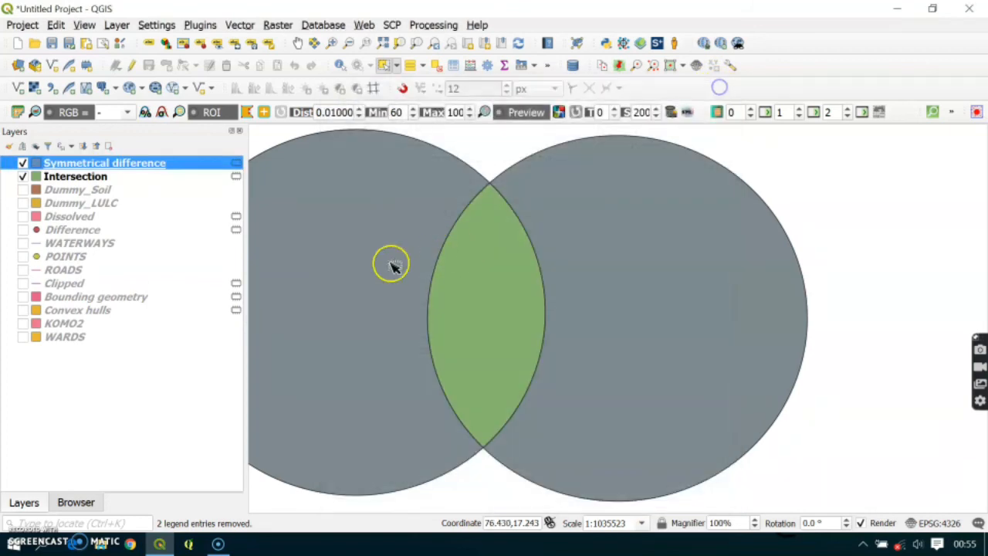
{"action": "left_click", "coordinate": [22, 177]}
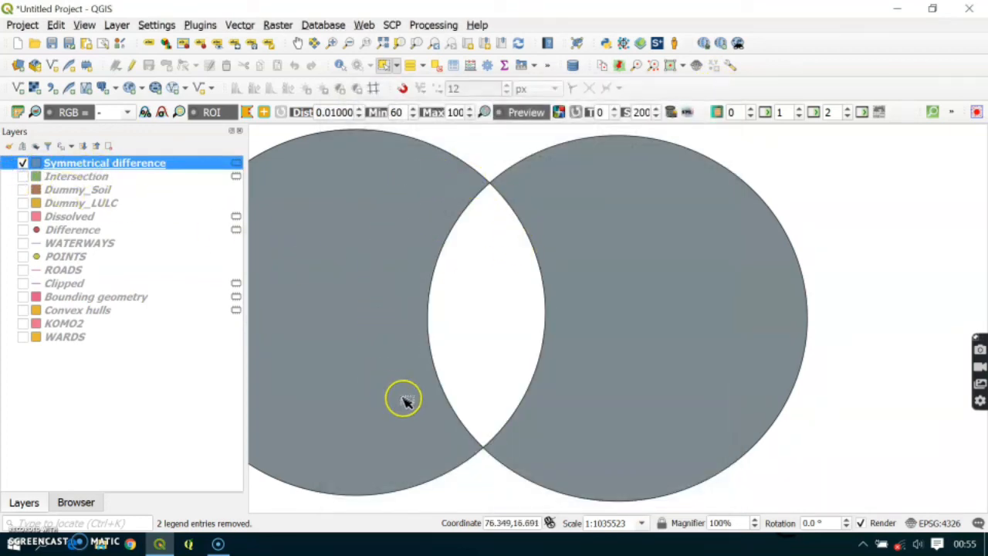
{"action": "left_click", "coordinate": [23, 164]}
Run Union on Dummy_Soil with Dummy_LULC as the overlay layer, outputting to a temporary layer, and view both circles in full.
{"action": "left_click", "coordinate": [239, 25]}
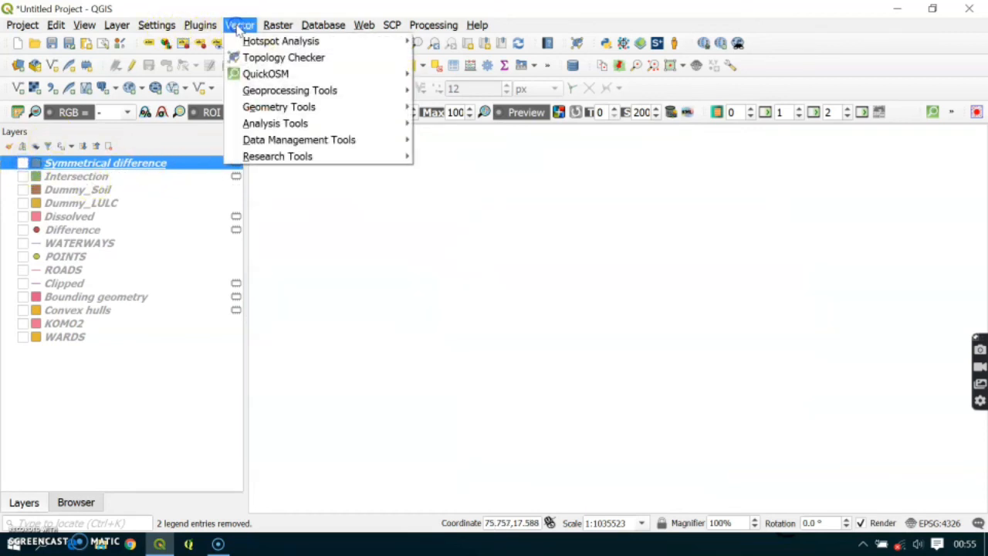
{"action": "mouse_move", "coordinate": [283, 97]}
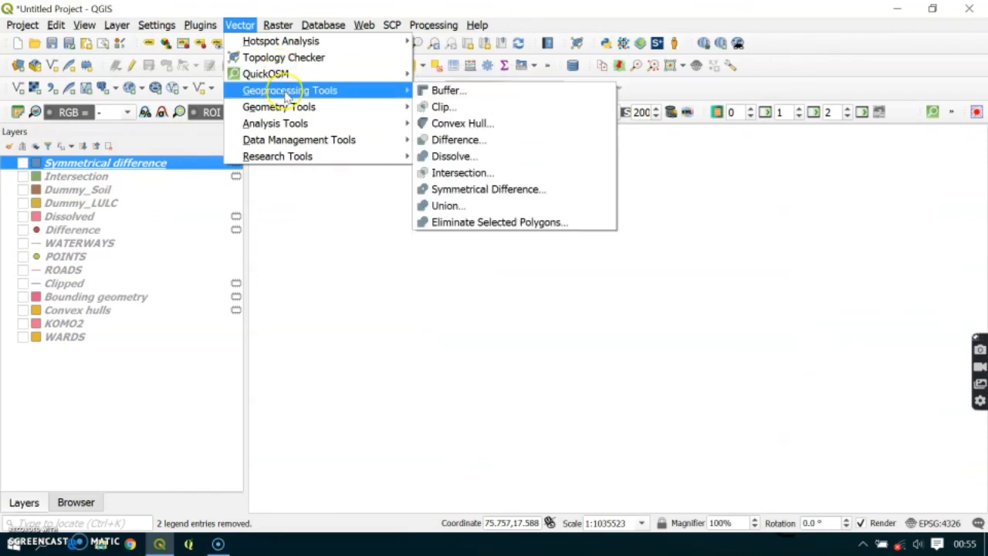
{"action": "left_click", "coordinate": [463, 206]}
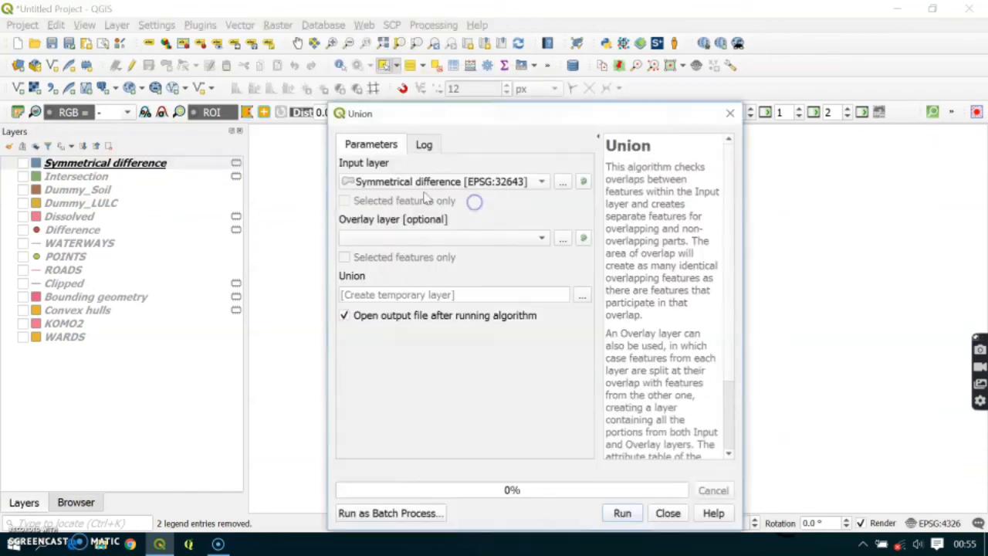
{"action": "left_click", "coordinate": [402, 182]}
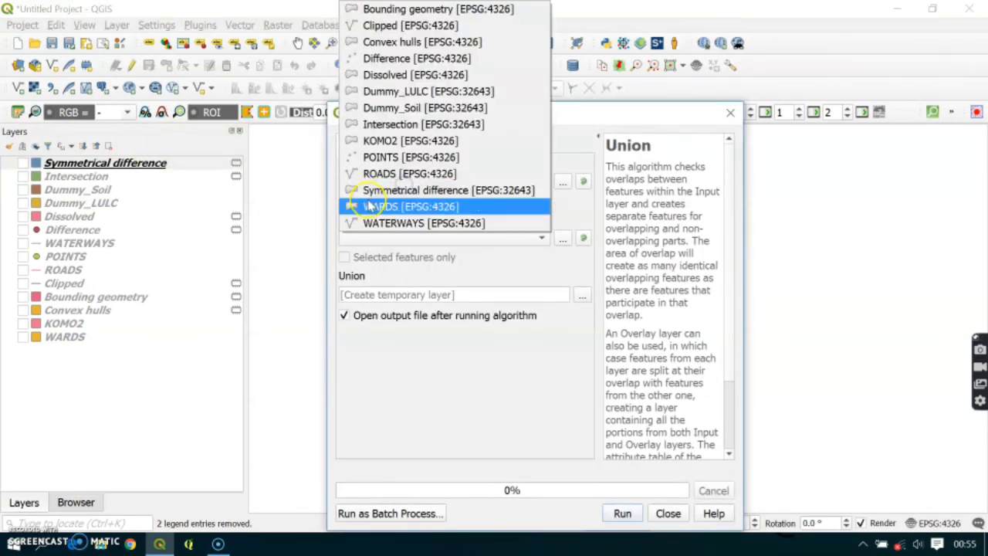
{"action": "left_click", "coordinate": [392, 109]}
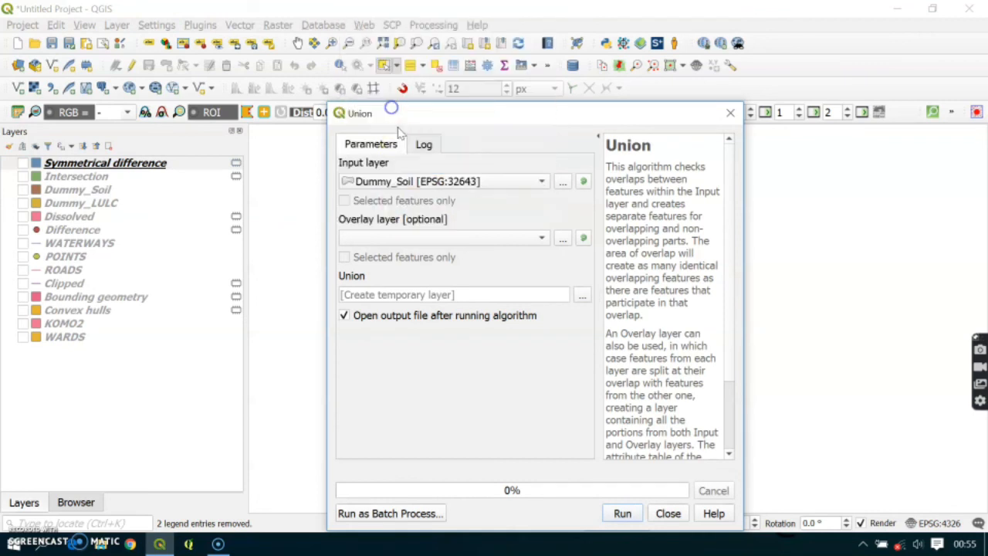
{"action": "left_click", "coordinate": [395, 234]}
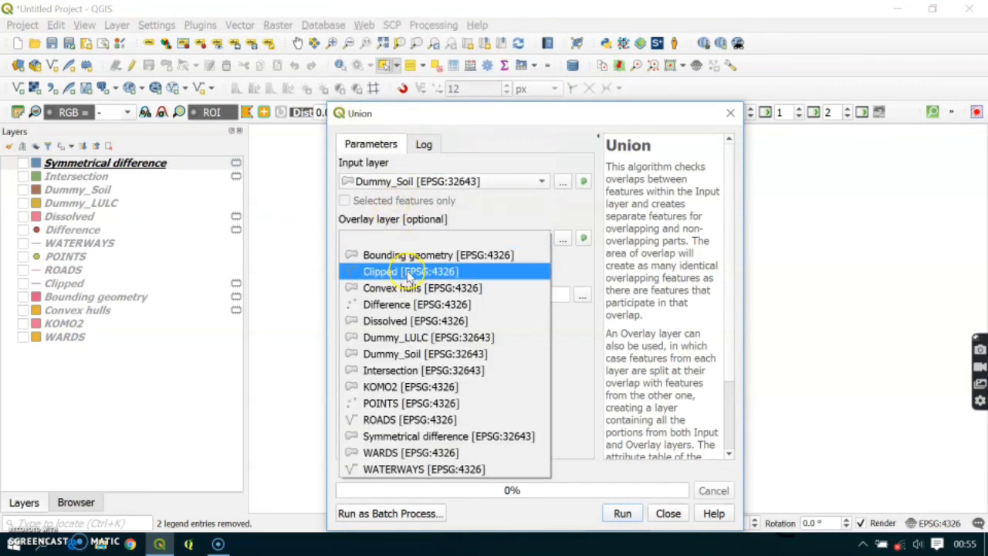
{"action": "left_click", "coordinate": [403, 337]}
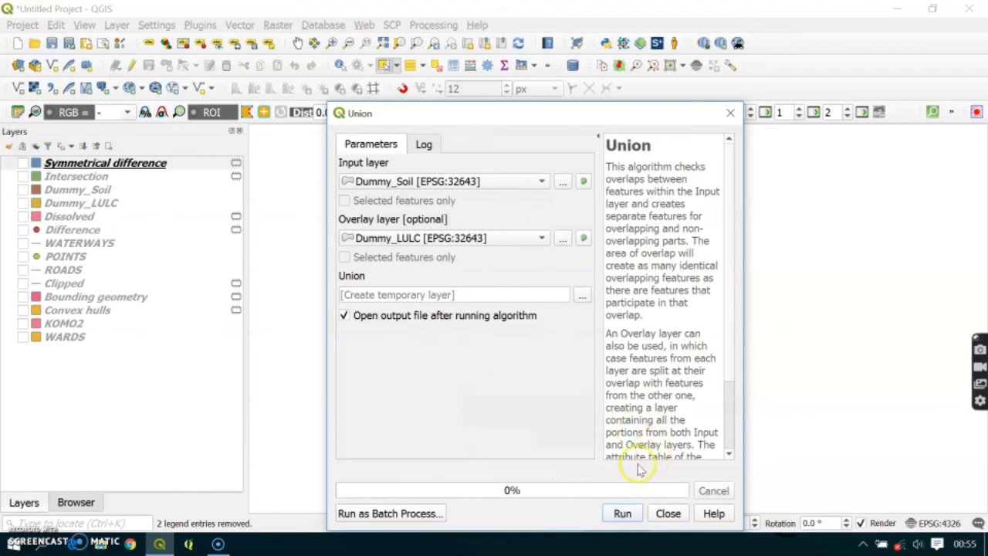
{"action": "left_click", "coordinate": [621, 514]}
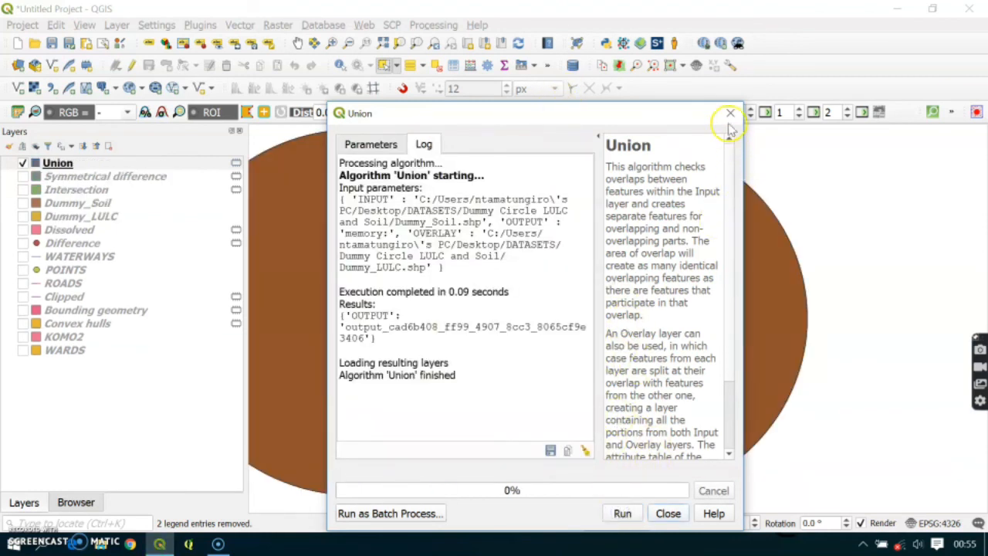
{"action": "left_click", "coordinate": [729, 114]}
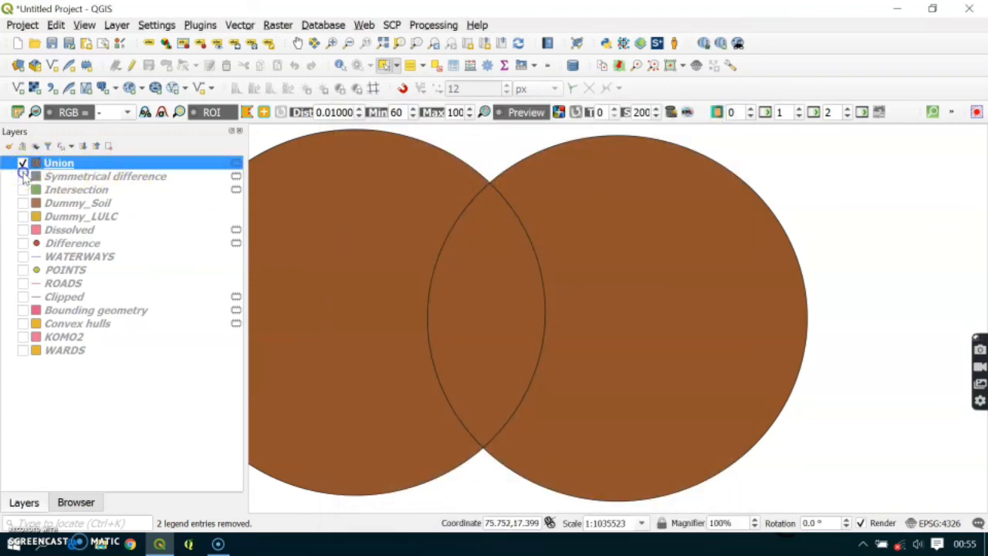
{"action": "left_click", "coordinate": [23, 176]}
{"action": "left_click", "coordinate": [23, 176]}
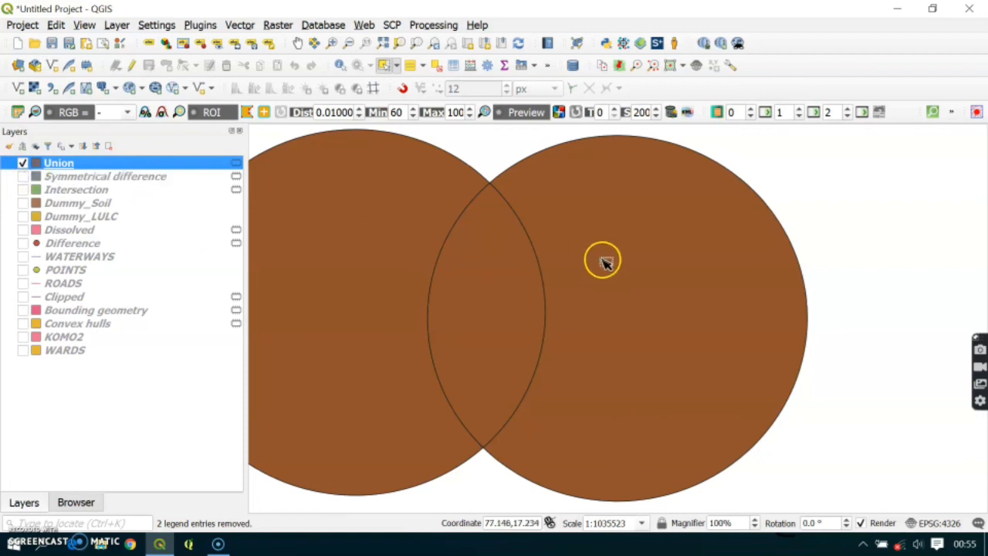
{"action": "scroll", "coordinate": [600, 263], "scroll_direction": "down", "scroll_amount": 1}
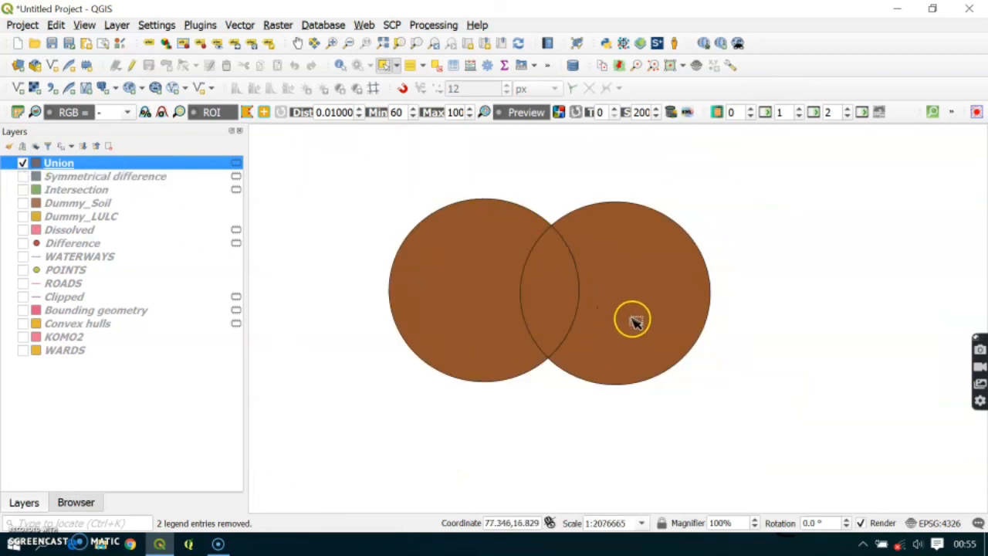